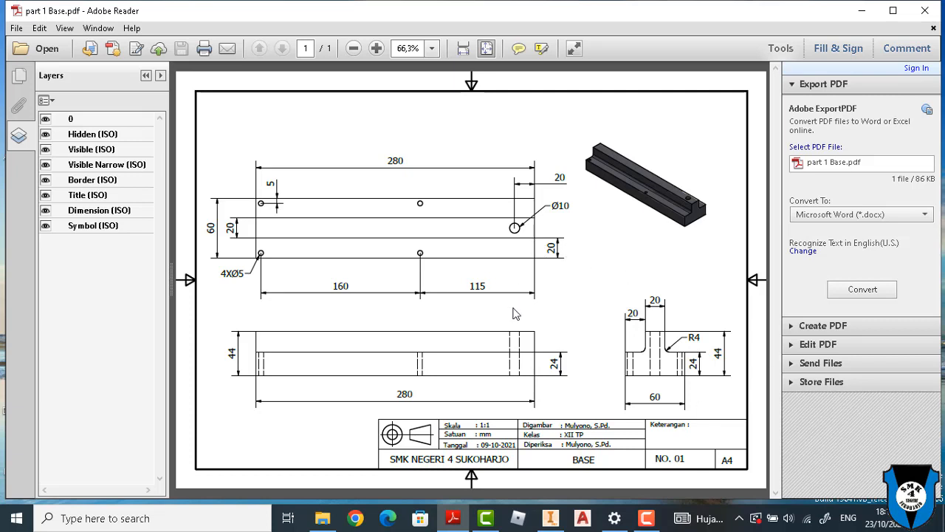
Step: Switch to Autodesk Inventor and create a new part from the Metric Standard (mm).ipt template, accepting the style conflict notice
{"action": "left_click", "coordinate": [551, 518]}
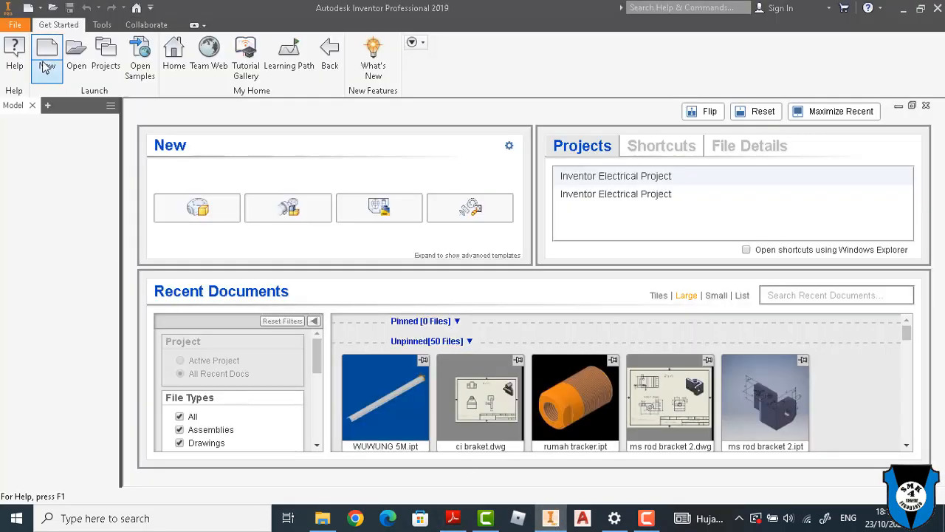
{"action": "left_click", "coordinate": [46, 49]}
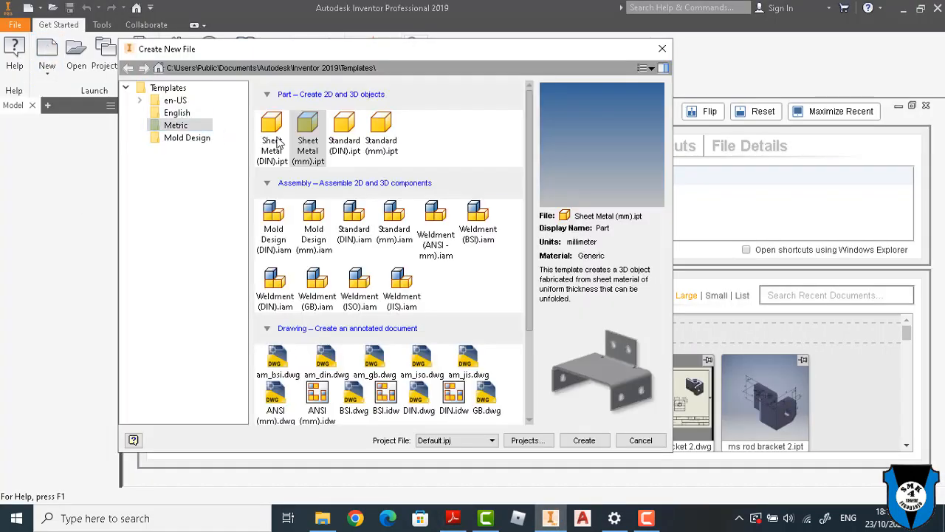
{"action": "left_click", "coordinate": [199, 125]}
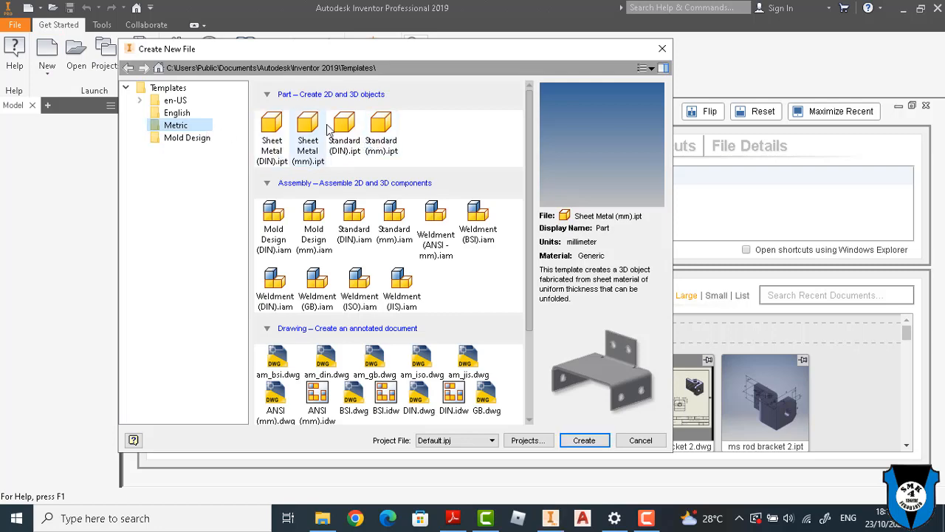
{"action": "left_click", "coordinate": [379, 127]}
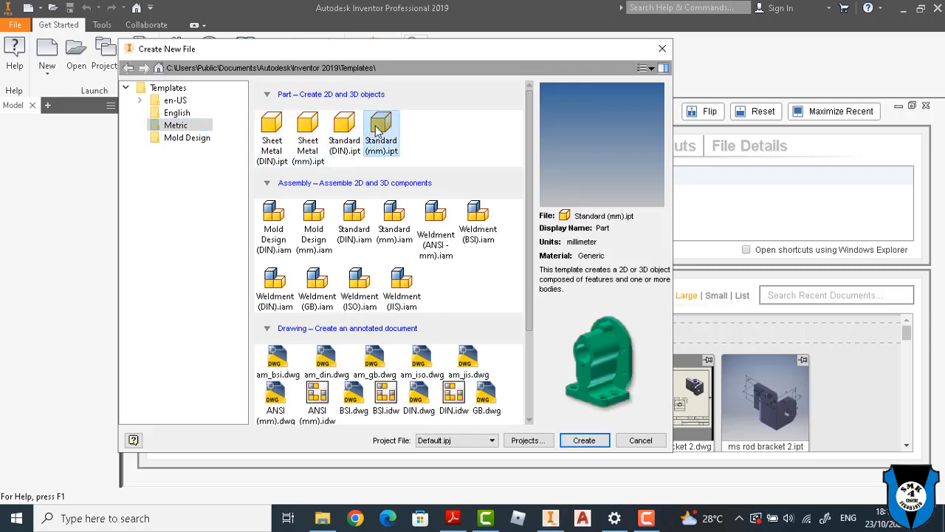
{"action": "left_click", "coordinate": [583, 440]}
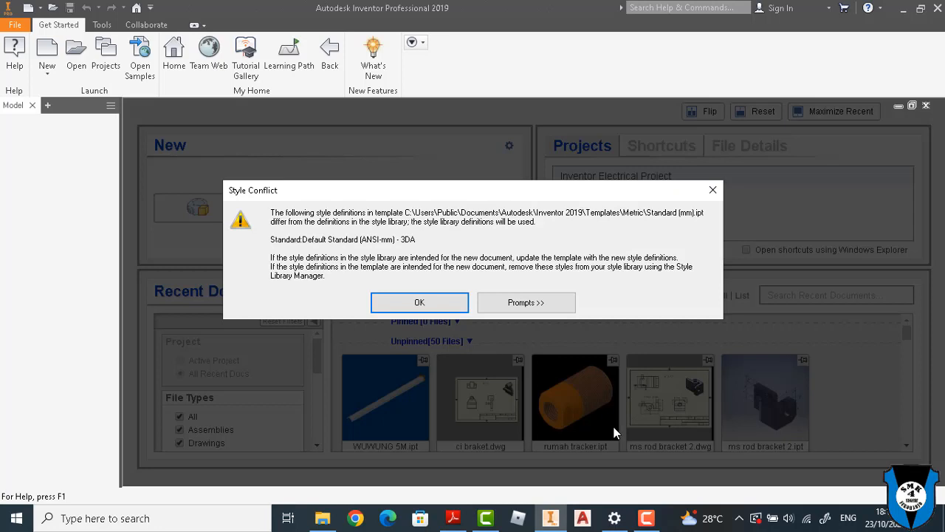
{"action": "left_click", "coordinate": [399, 302]}
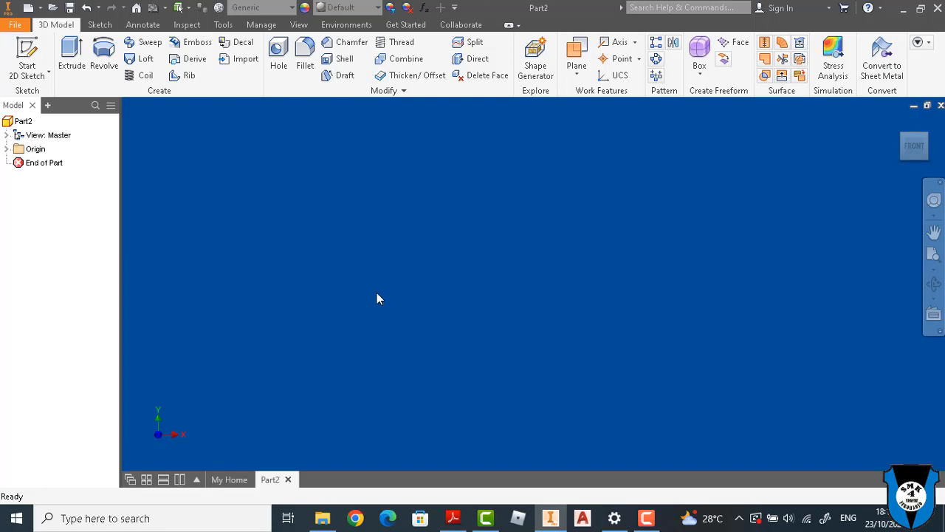
Step: Start a 2D sketch on the front XY plane and draw a two-point center rectangle about 24 mm wide, centered on the origin
{"action": "left_click", "coordinate": [27, 52]}
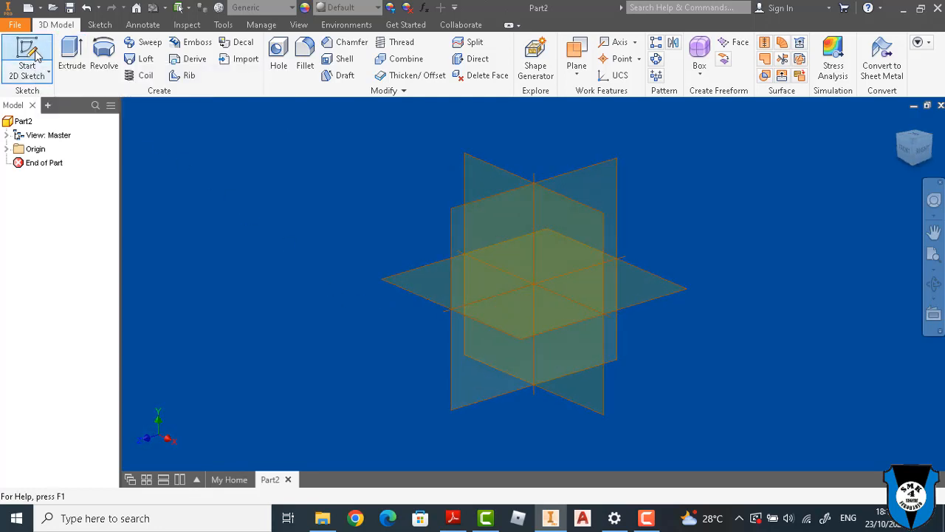
{"action": "left_click", "coordinate": [491, 179]}
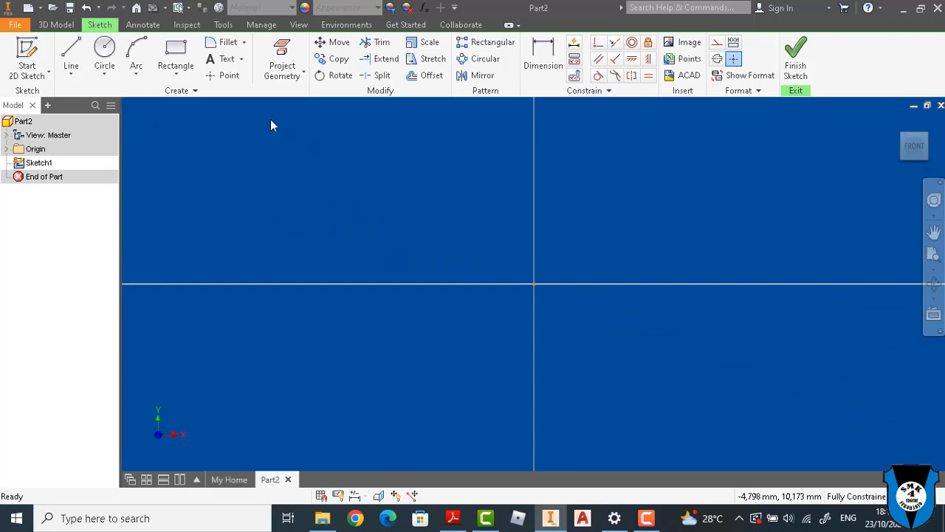
{"action": "left_click", "coordinate": [177, 74]}
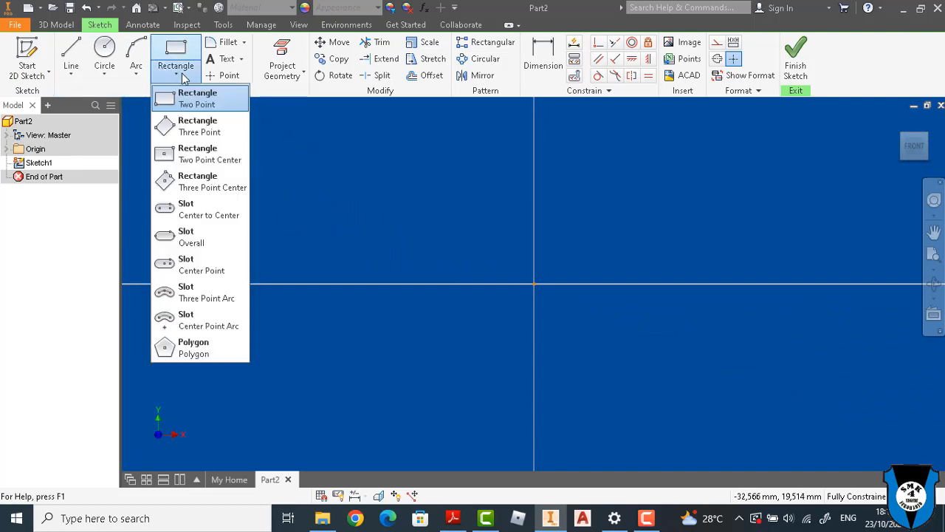
{"action": "left_click", "coordinate": [200, 154]}
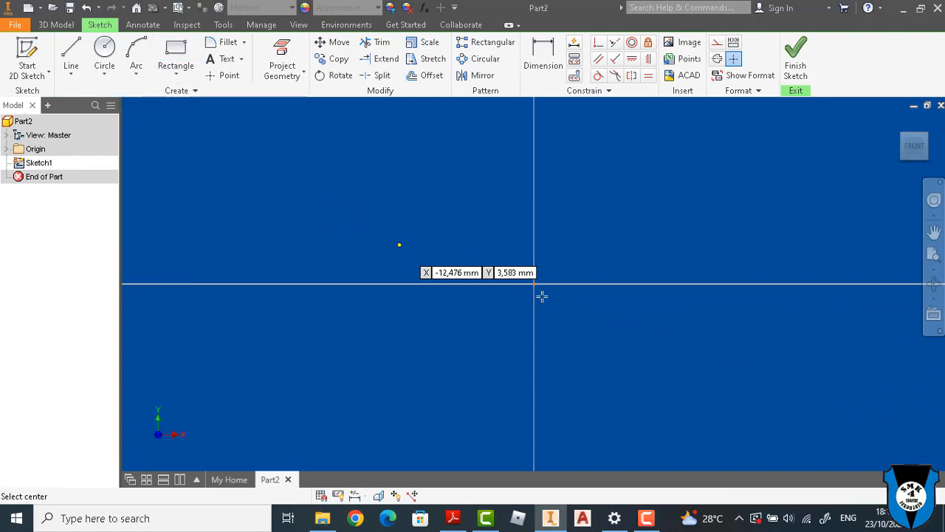
{"action": "left_click", "coordinate": [534, 284]}
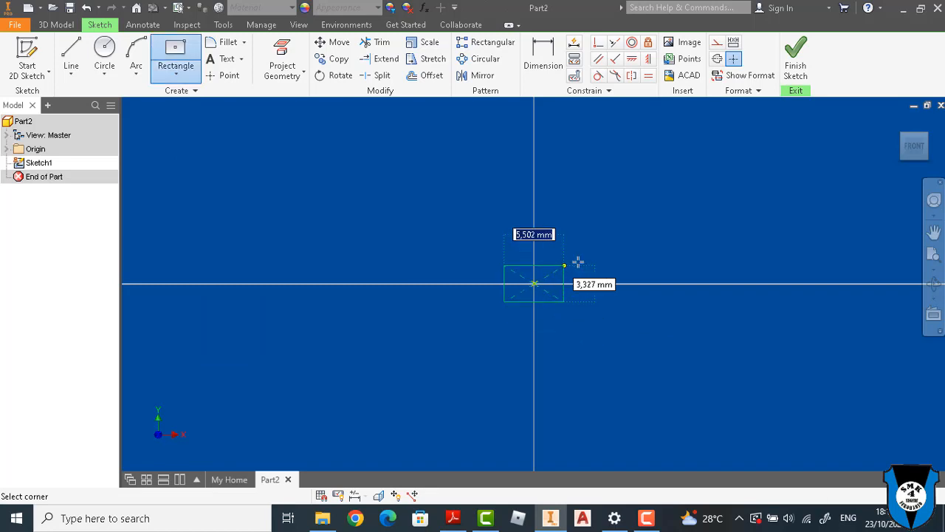
{"action": "left_click", "coordinate": [663, 247]}
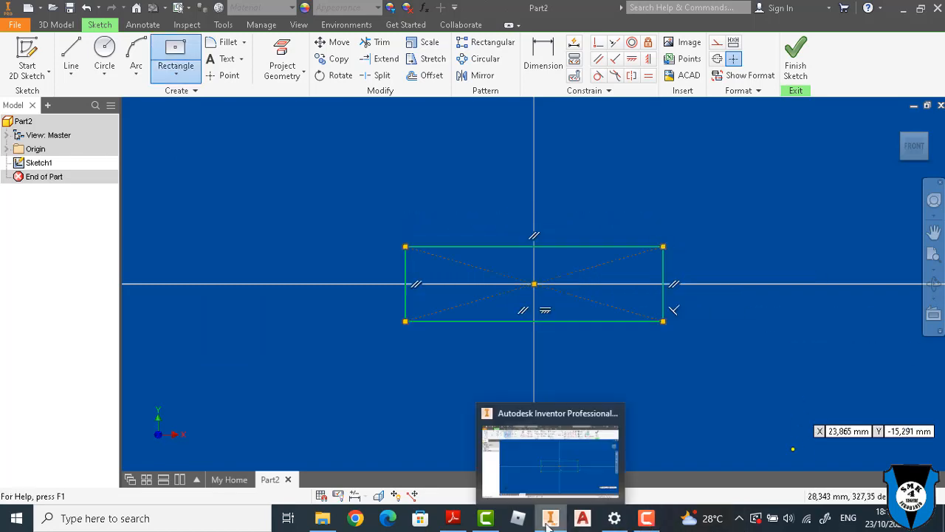
Step: Check the end view in the part 1 Base PDF drawing and dimension the rectangle's width to 60 mm in Inventor
{"action": "left_click", "coordinate": [463, 522]}
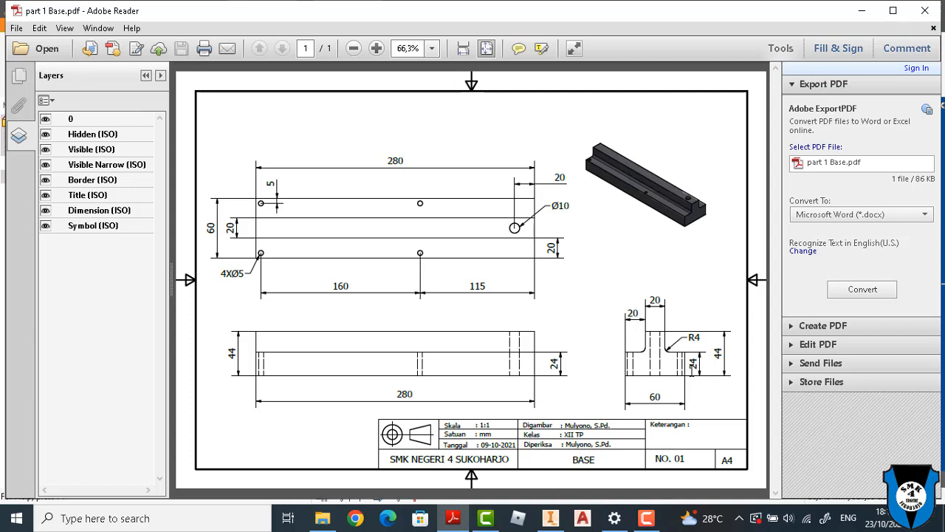
{"action": "left_click", "coordinate": [550, 518]}
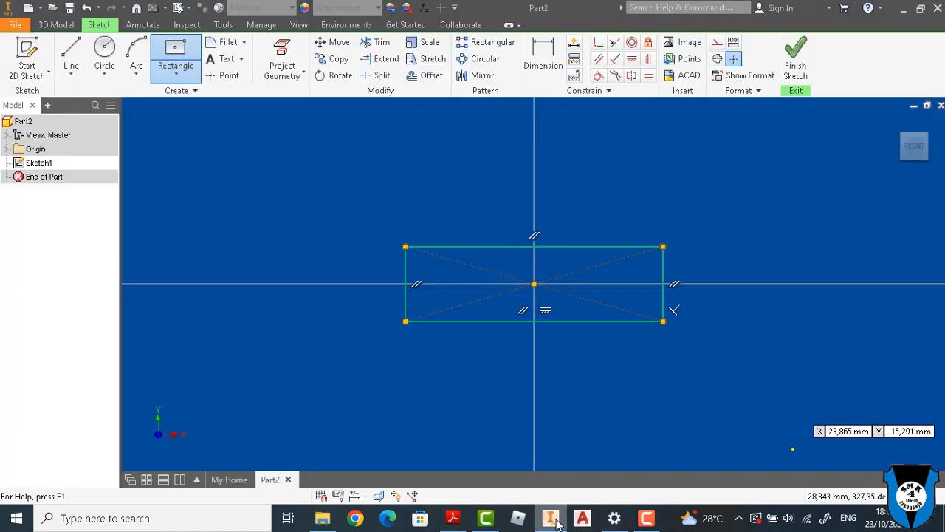
{"action": "left_click", "coordinate": [543, 56]}
{"action": "left_click", "coordinate": [544, 321]}
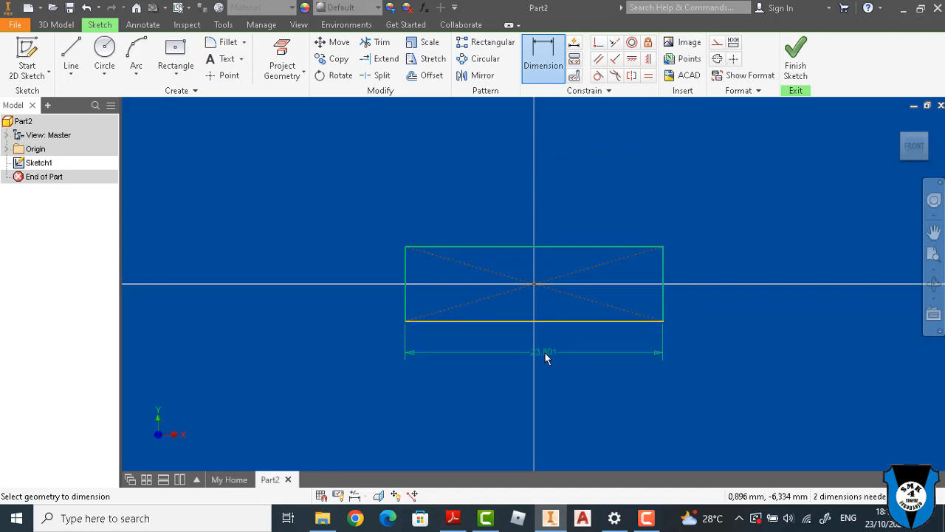
{"action": "left_click", "coordinate": [545, 351]}
{"action": "type", "text": "60"}
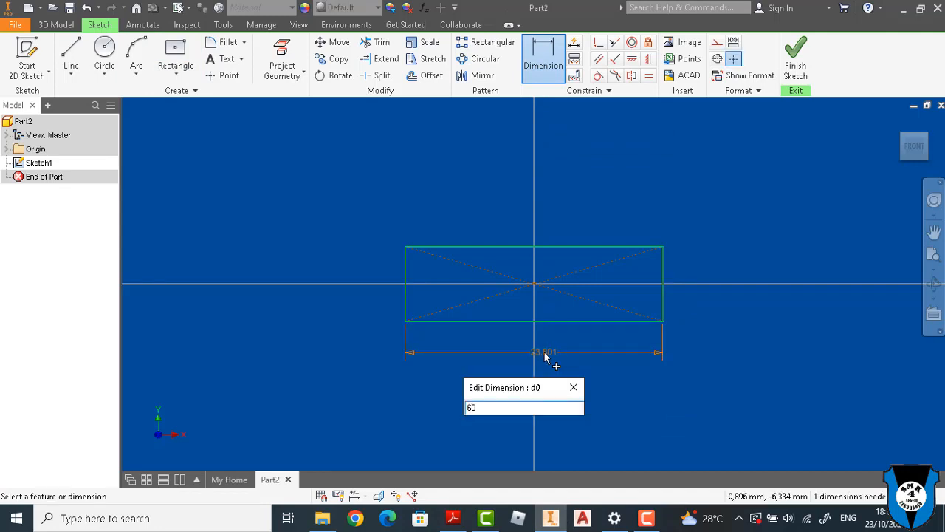
{"action": "key", "text": "Return"}
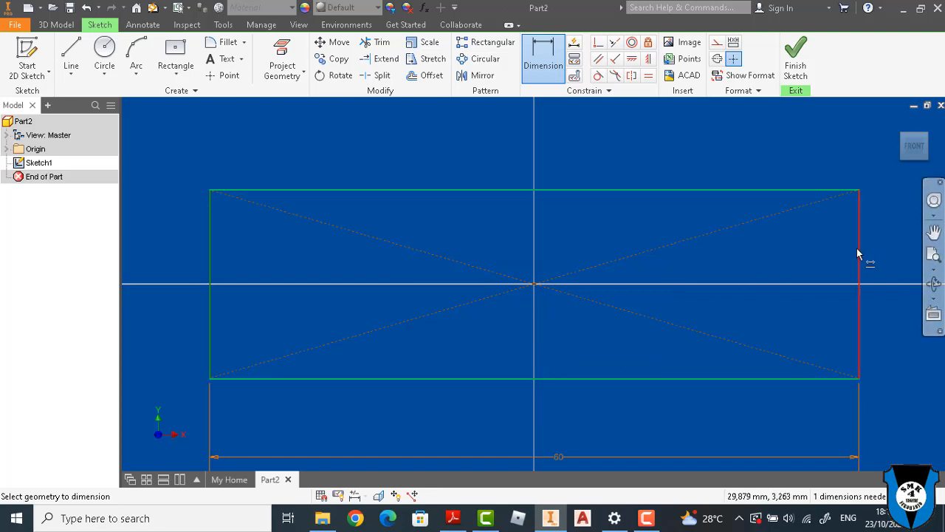
Step: Dimension the rectangle's height to 24 mm
{"action": "left_click", "coordinate": [858, 253]}
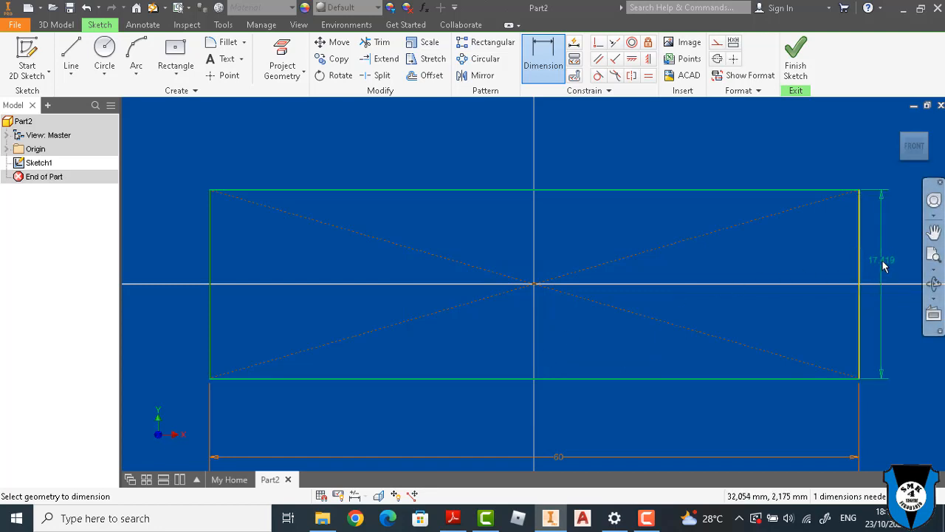
{"action": "left_click", "coordinate": [883, 265]}
{"action": "type", "text": "24"}
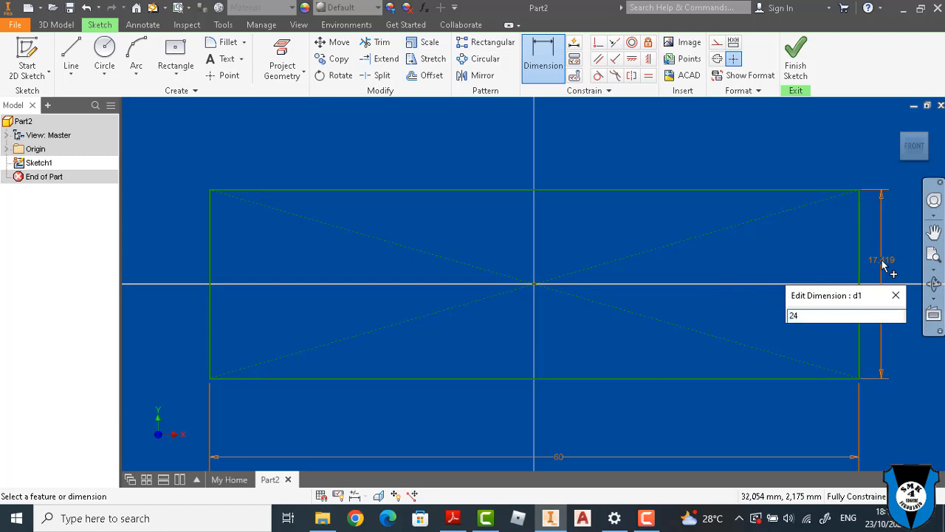
{"action": "key", "text": "Return"}
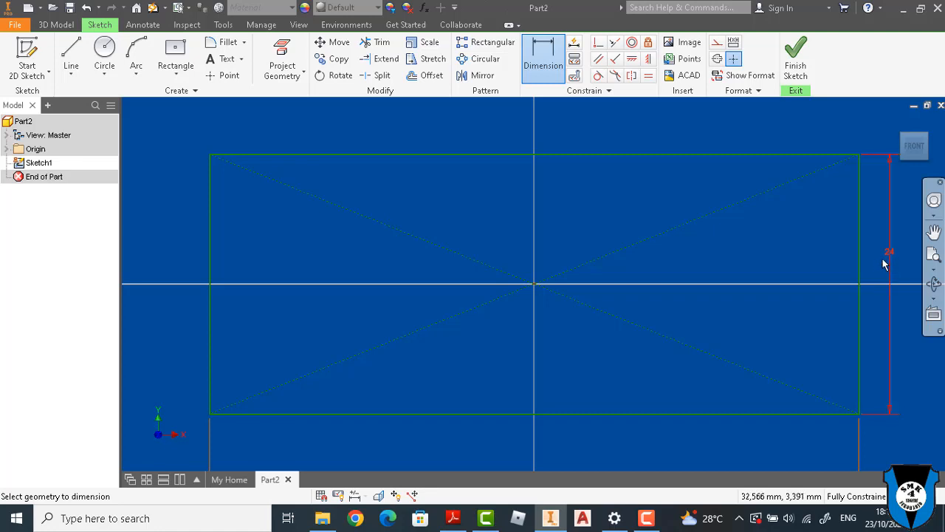
Step: Draw an upright two-point center rectangle about 19 mm wide, centered on the midpoint of the base rectangle's upper edge
{"action": "left_click", "coordinate": [934, 255]}
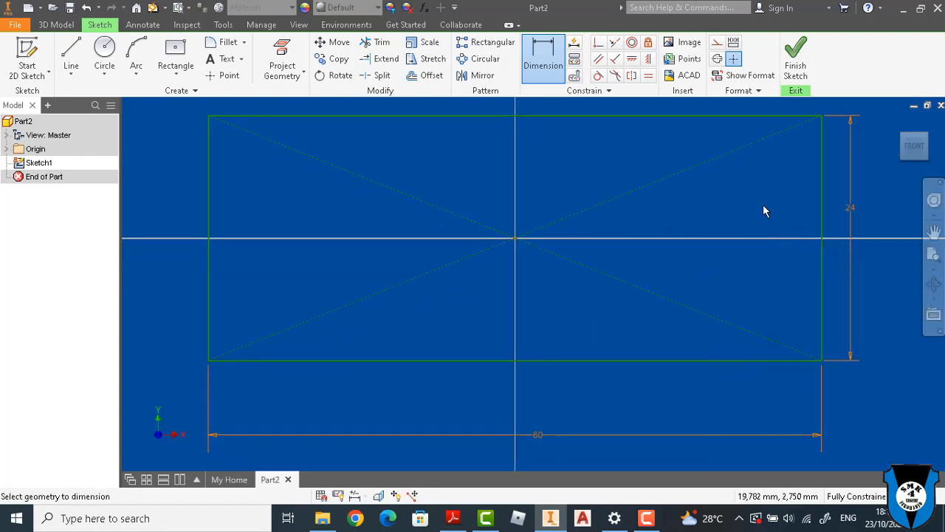
{"action": "scroll", "coordinate": [589, 195], "scroll_direction": "down", "scroll_amount": 2}
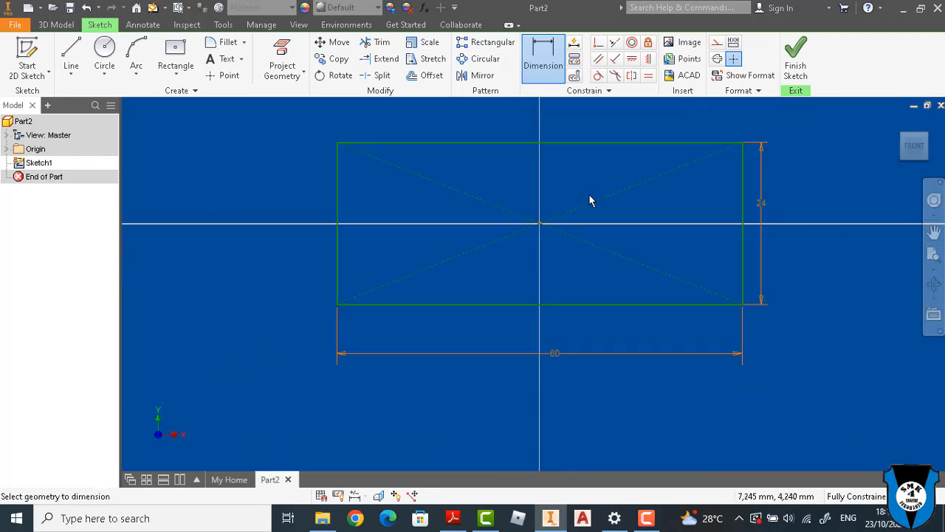
{"action": "left_click", "coordinate": [932, 233]}
{"action": "left_click_drag", "start_coordinate": [652, 196], "coordinate": [652, 312]}
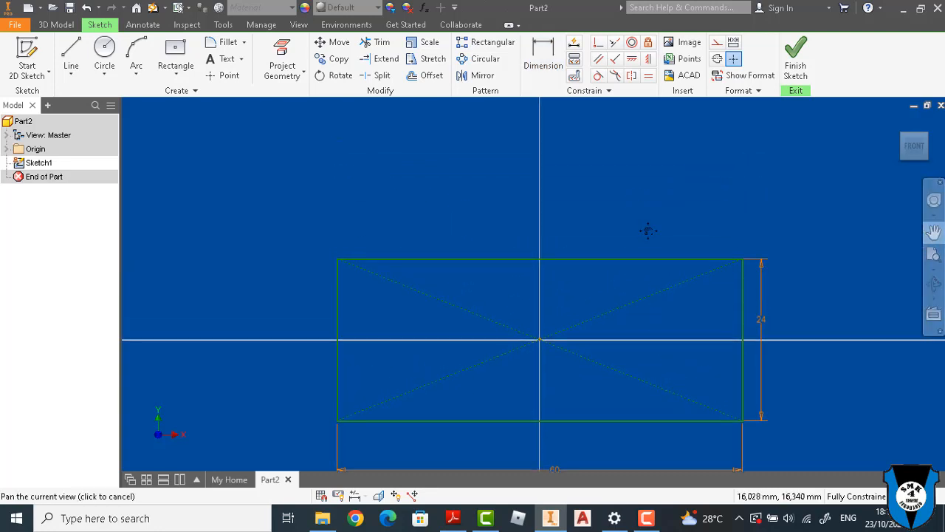
{"action": "left_click", "coordinate": [175, 71]}
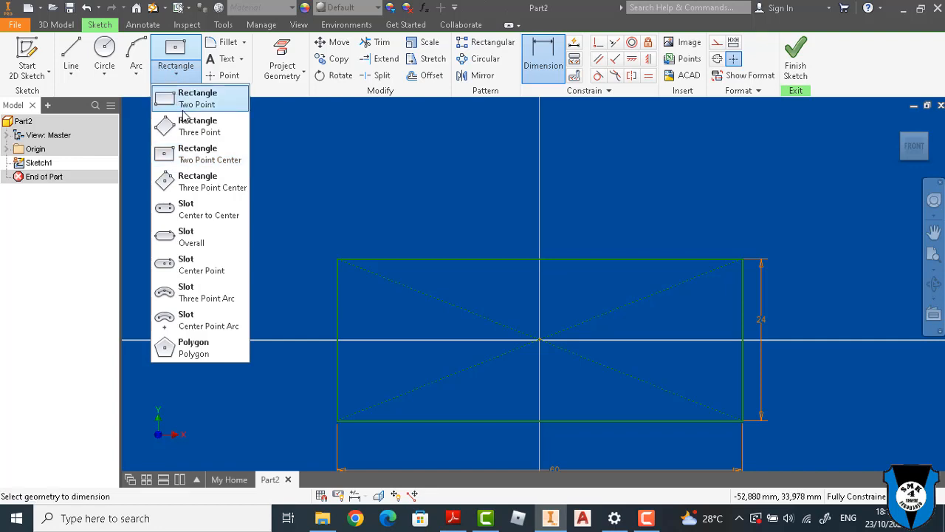
{"action": "left_click", "coordinate": [184, 152]}
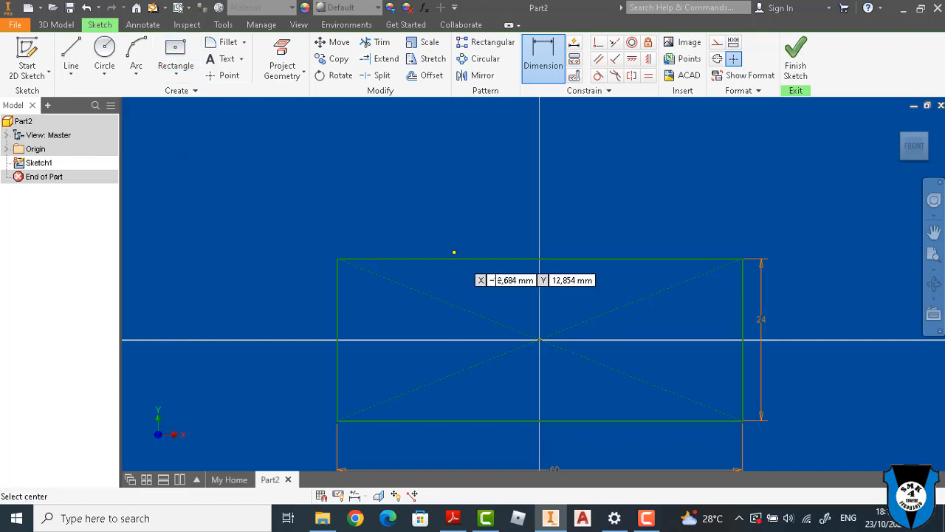
{"action": "left_click", "coordinate": [541, 257]}
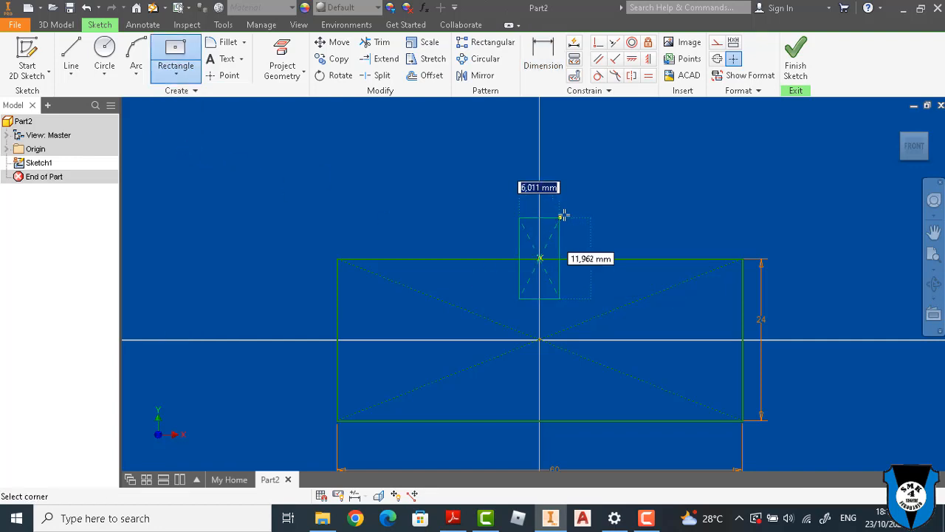
{"action": "left_click", "coordinate": [604, 161]}
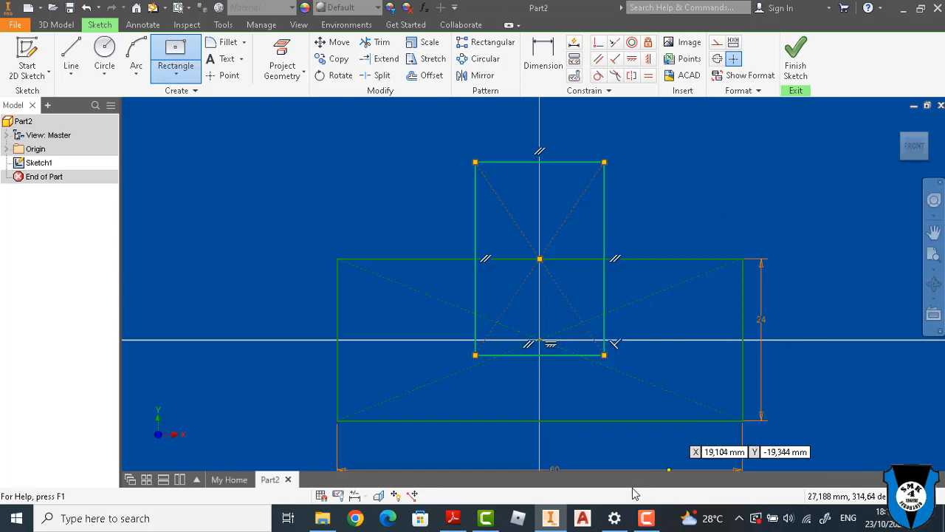
Step: Check the rib size in the PDF drawing and dimension the upright rectangle's width to 20 mm in Inventor
{"action": "left_click", "coordinate": [454, 518]}
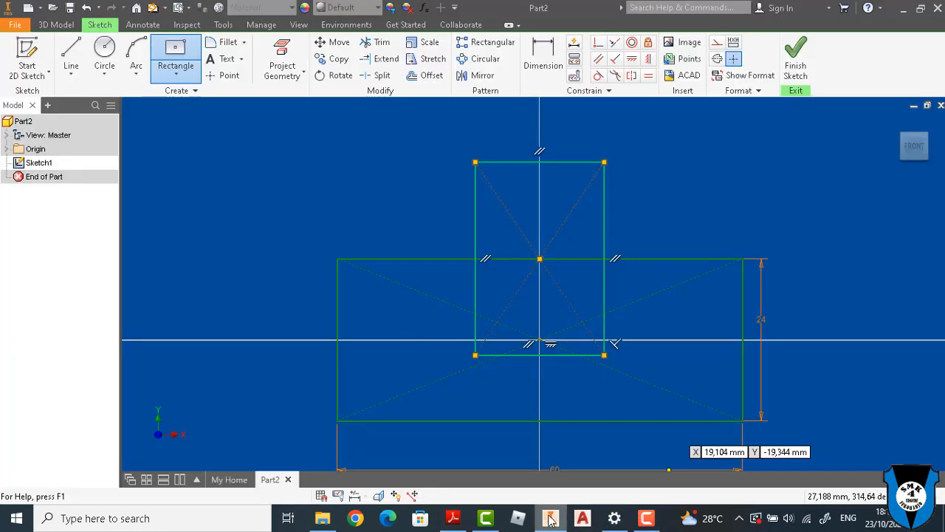
{"action": "left_click", "coordinate": [550, 518]}
{"action": "left_click", "coordinate": [557, 74]}
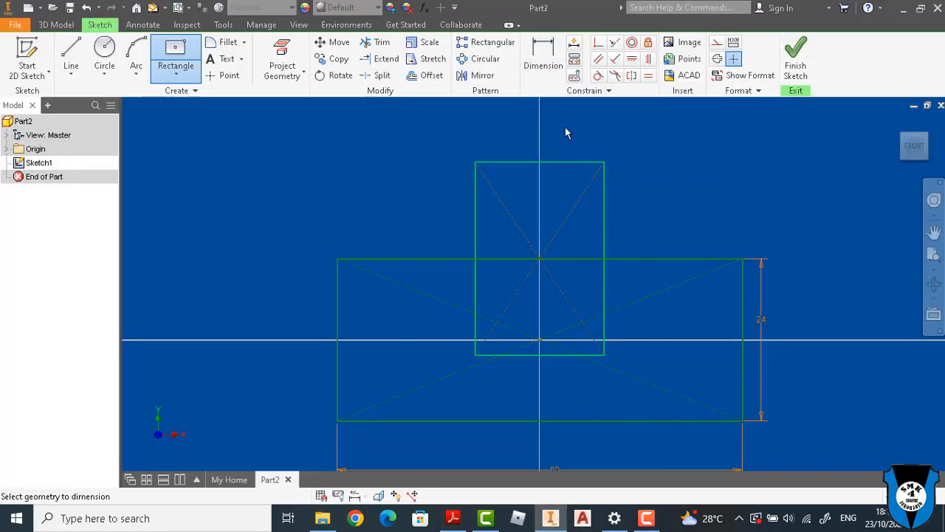
{"action": "left_click", "coordinate": [559, 162]}
{"action": "left_click", "coordinate": [555, 143]}
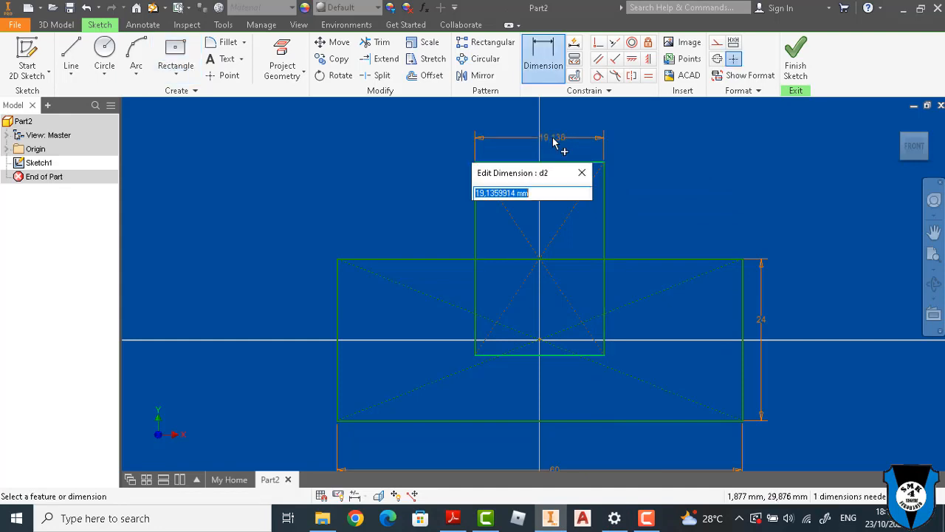
{"action": "type", "text": "2"}
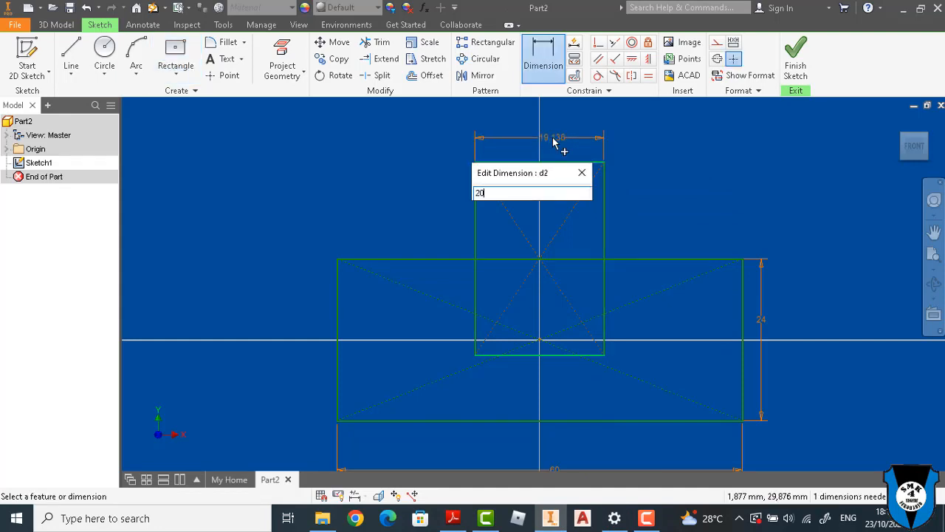
{"action": "type", "text": "0"}
{"action": "key", "text": "Return"}
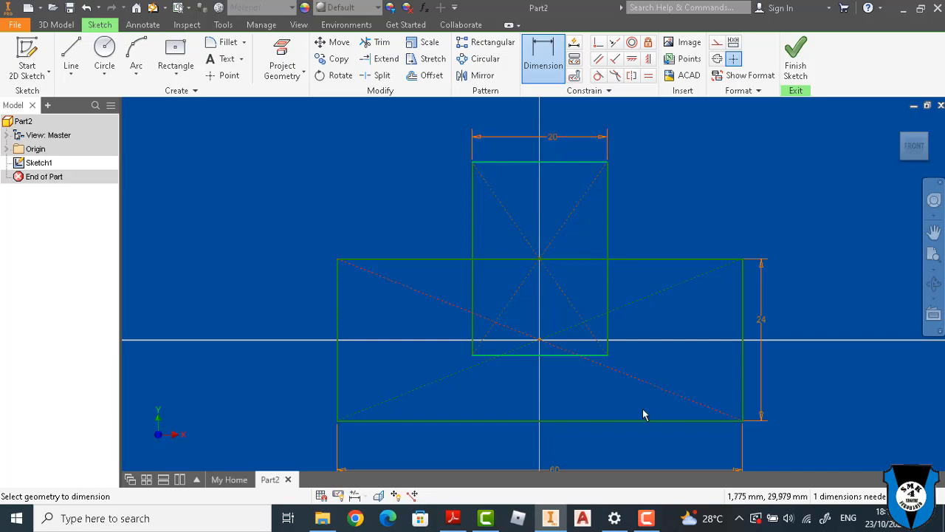
Step: Check the rib height in the PDF drawing and dimension the rib's top edge 20 mm above the base rectangle's upper edge in Inventor
{"action": "left_click", "coordinate": [453, 517]}
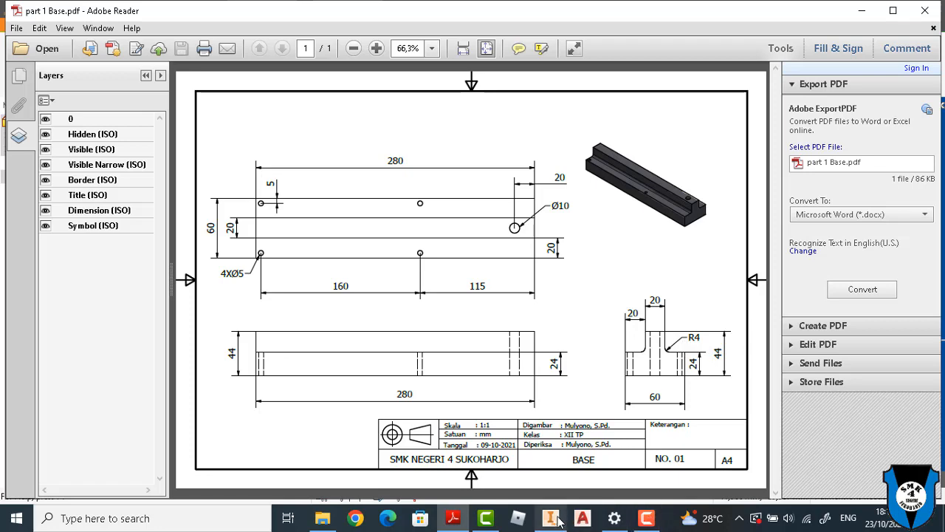
{"action": "mouse_move", "coordinate": [550, 517]}
{"action": "left_click", "coordinate": [610, 488]}
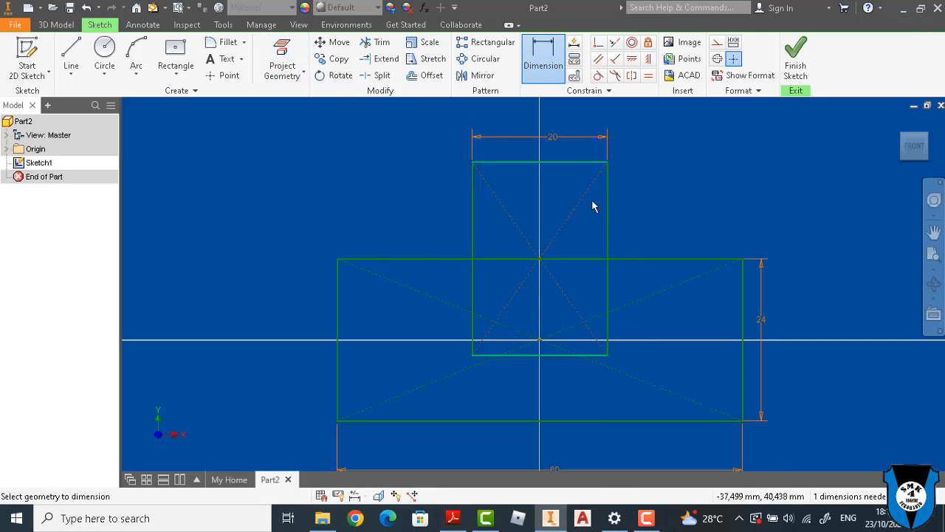
{"action": "left_click", "coordinate": [591, 161]}
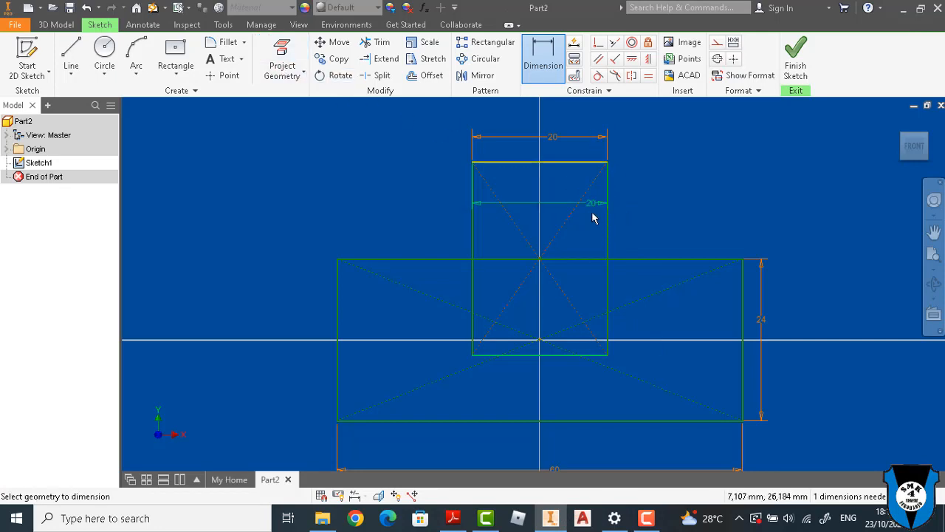
{"action": "left_click", "coordinate": [587, 259]}
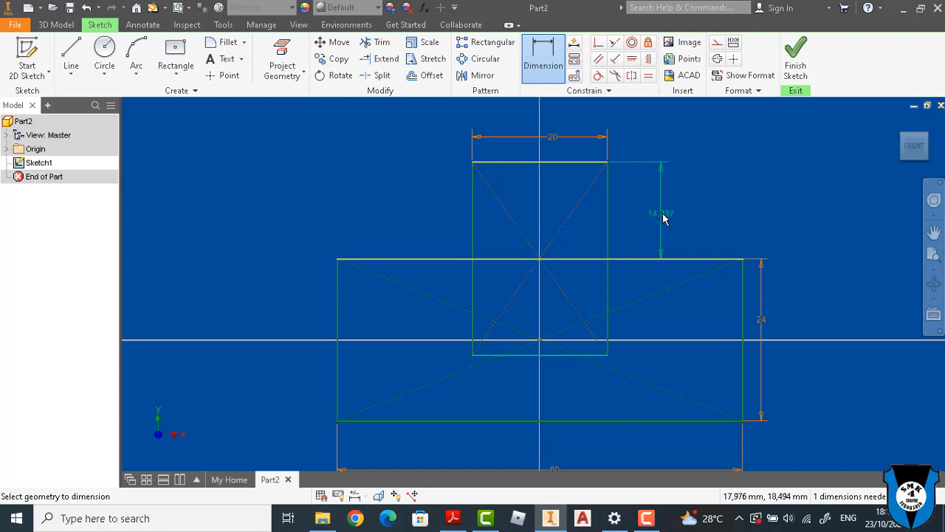
{"action": "left_click", "coordinate": [663, 217]}
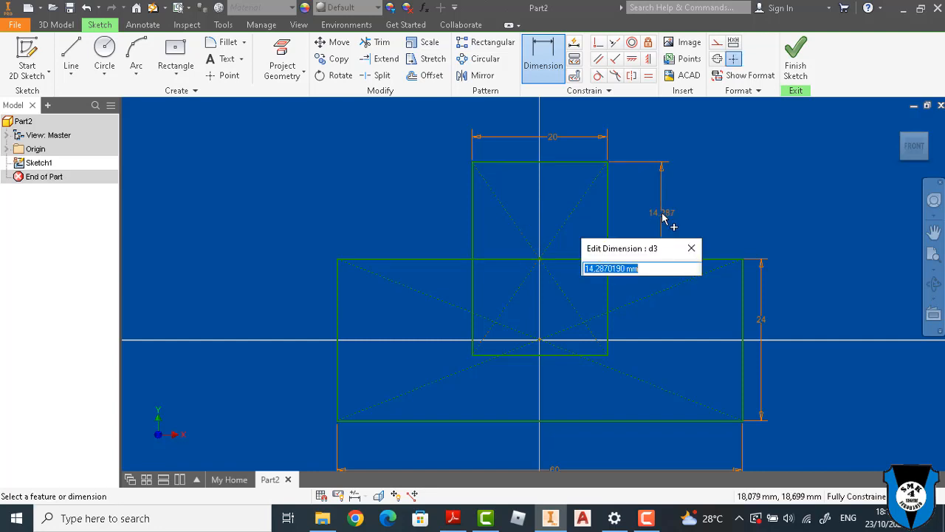
{"action": "type", "text": "2"}
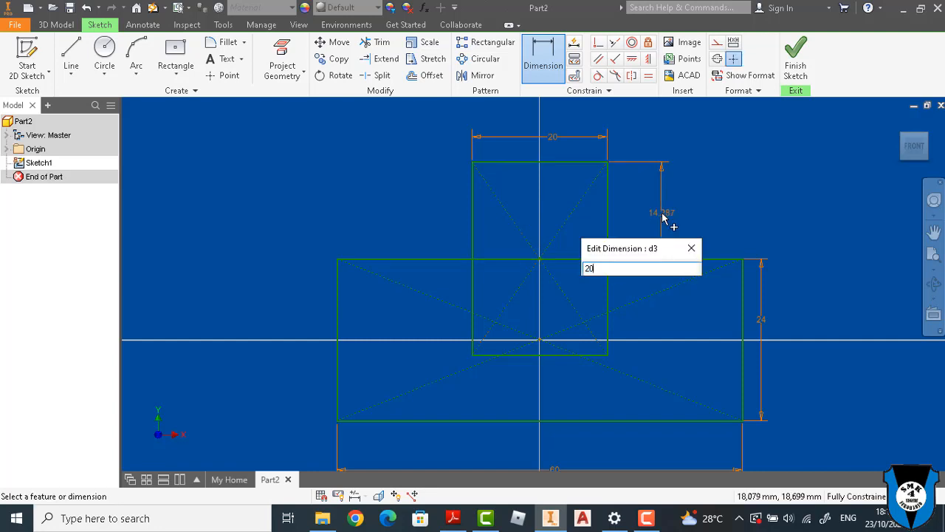
{"action": "type", "text": "0"}
{"action": "key", "text": "Return"}
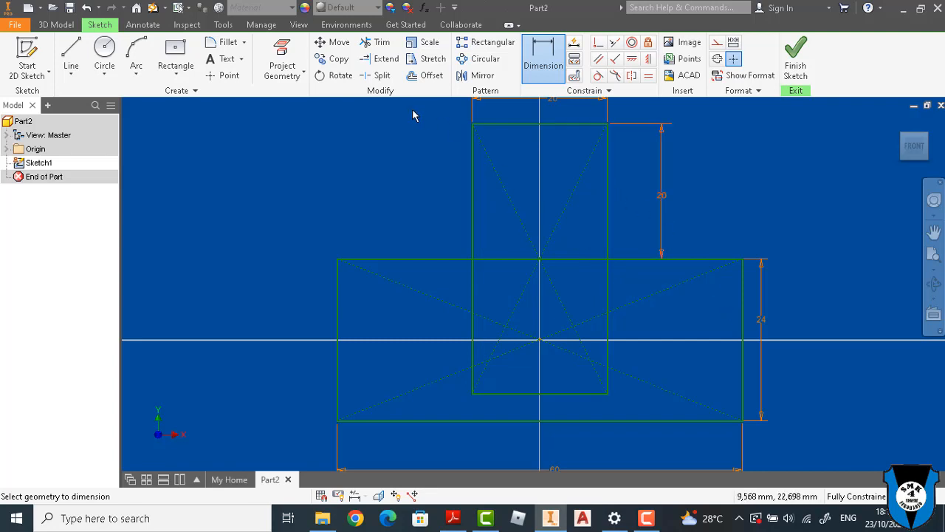
Step: Trim the rib's edges inside the base rectangle and the base's upper edge between the rib sides to leave a T-shaped outline
{"action": "left_click", "coordinate": [386, 47]}
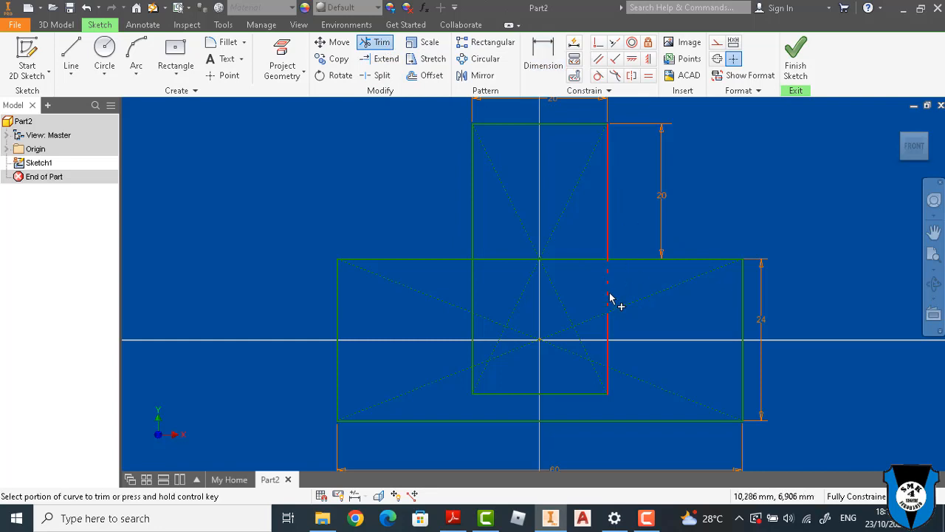
{"action": "left_click", "coordinate": [610, 297]}
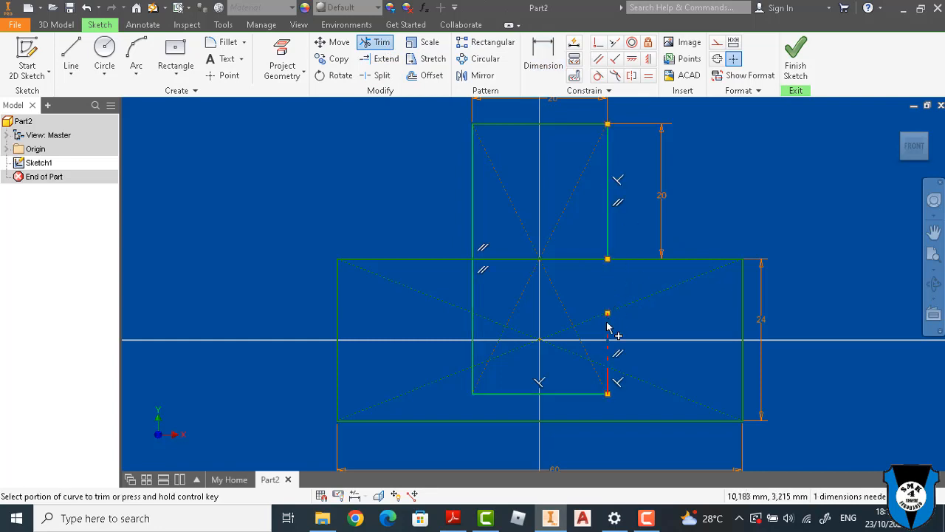
{"action": "left_click", "coordinate": [610, 382]}
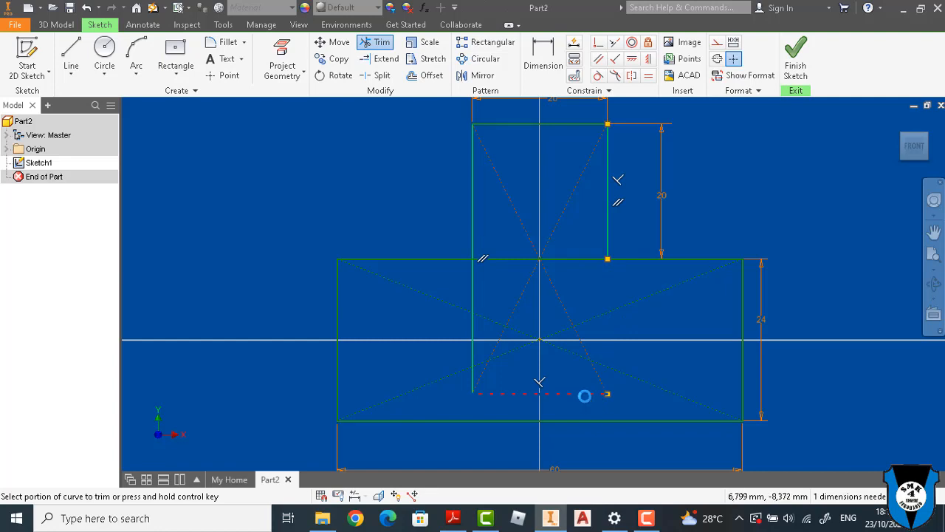
{"action": "left_click", "coordinate": [584, 394]}
{"action": "left_click", "coordinate": [476, 383]}
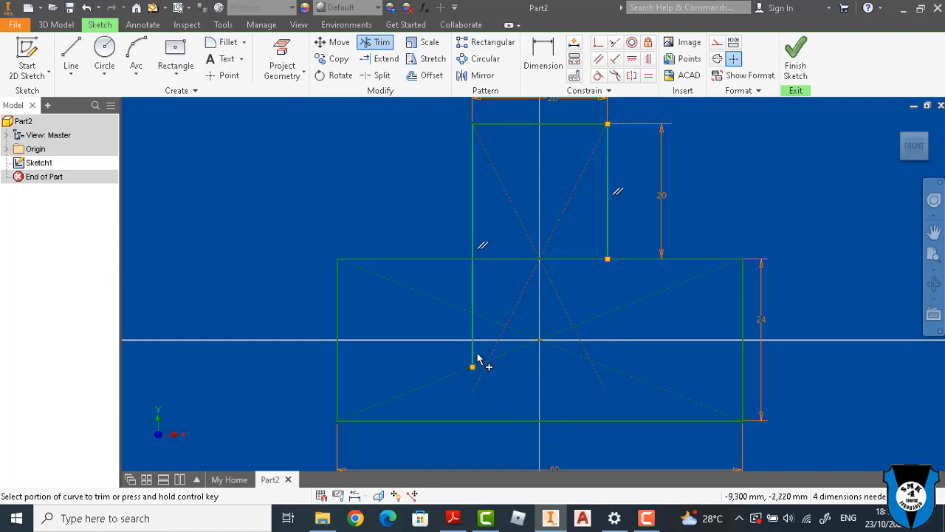
{"action": "left_click", "coordinate": [477, 362]}
{"action": "left_click", "coordinate": [476, 306]}
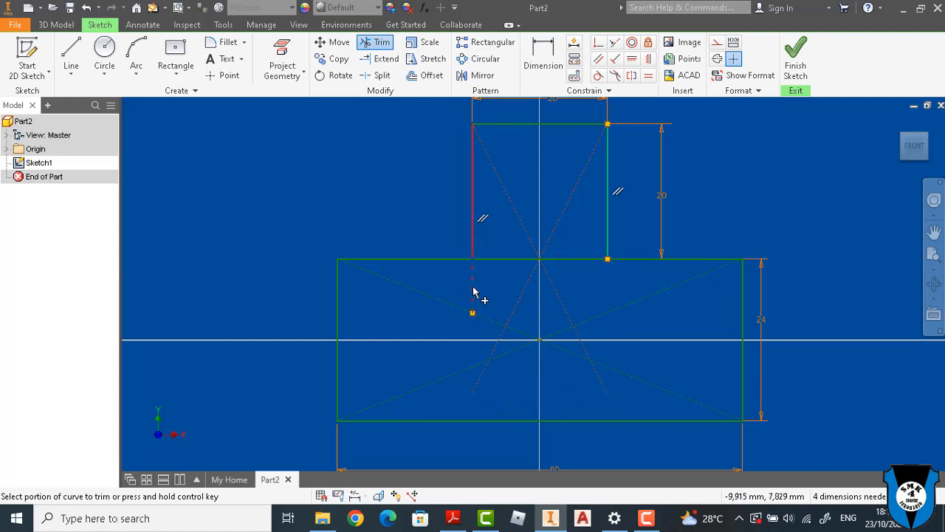
{"action": "left_click", "coordinate": [581, 266]}
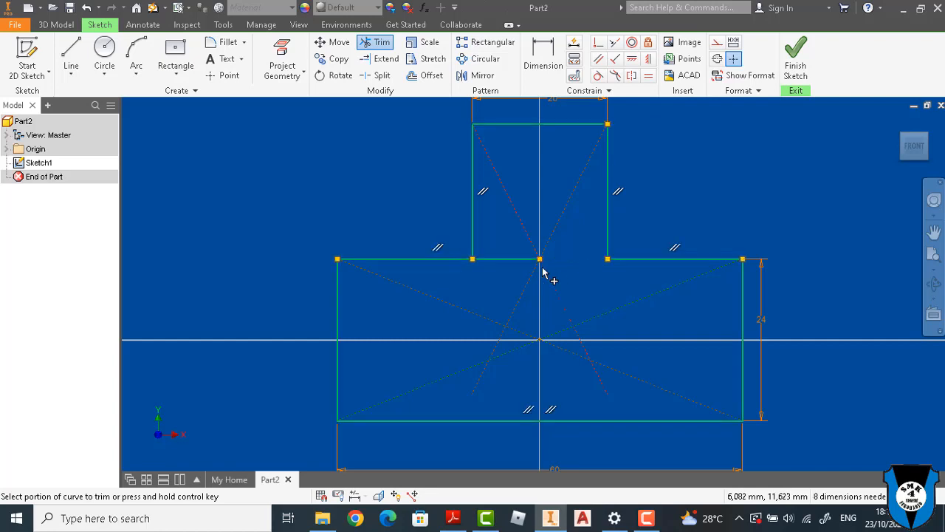
{"action": "left_click", "coordinate": [521, 268]}
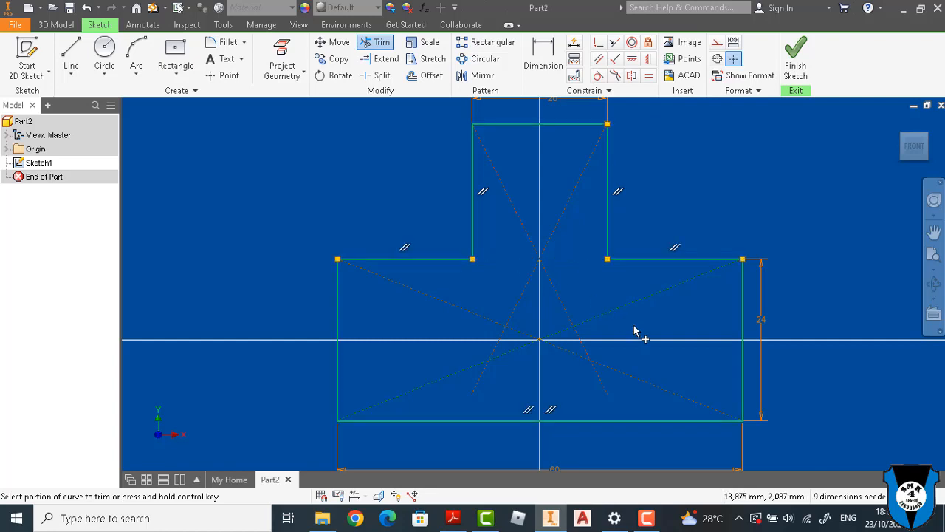
Step: Check the corner radius in the PDF drawing and fillet both inner corners between rib and base with 4 mm radius in Inventor
{"action": "left_click", "coordinate": [465, 519]}
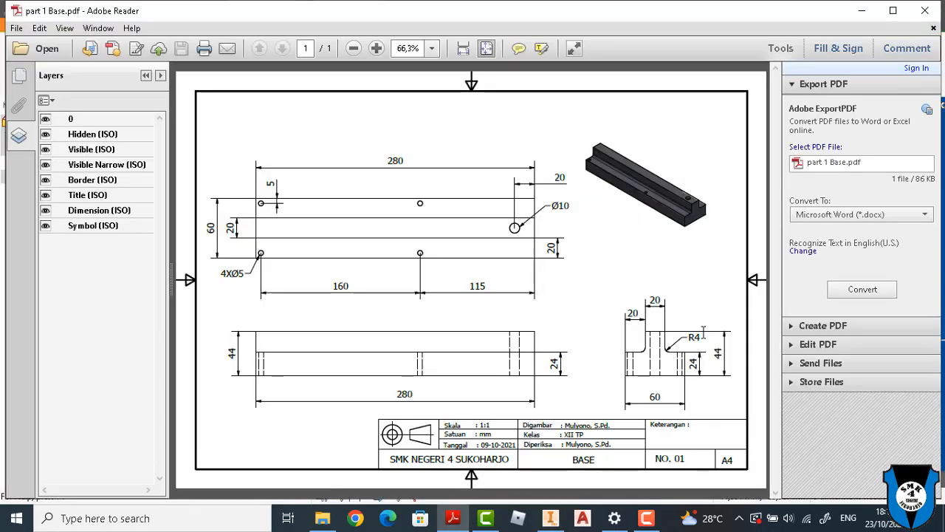
{"action": "left_click", "coordinate": [550, 517]}
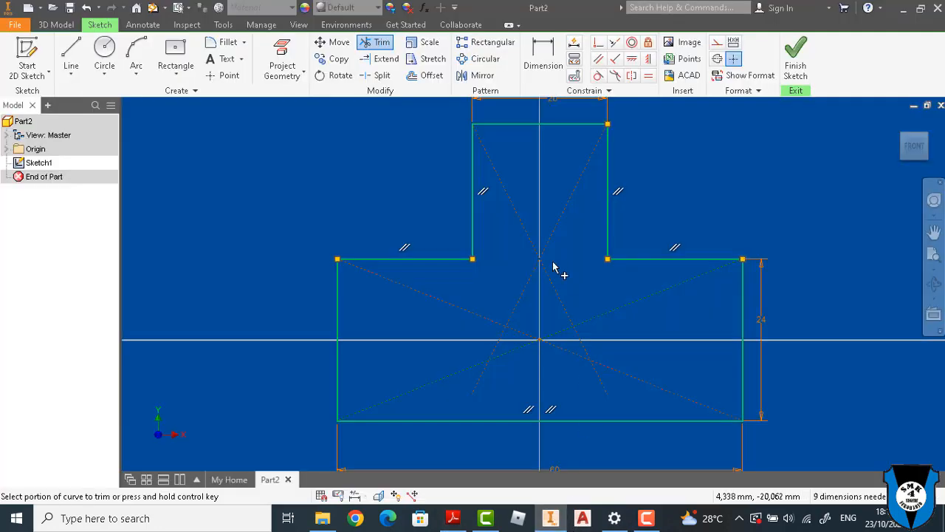
{"action": "left_click", "coordinate": [227, 43]}
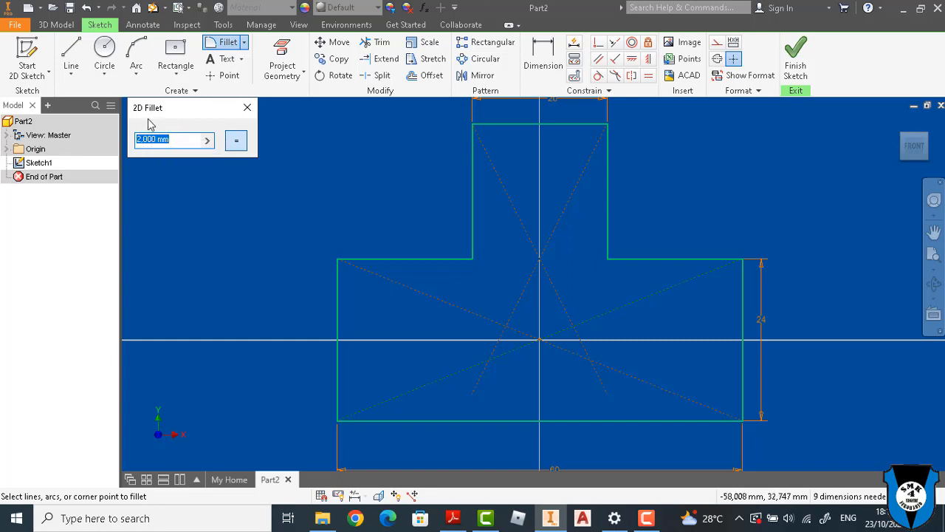
{"action": "type", "text": "4"}
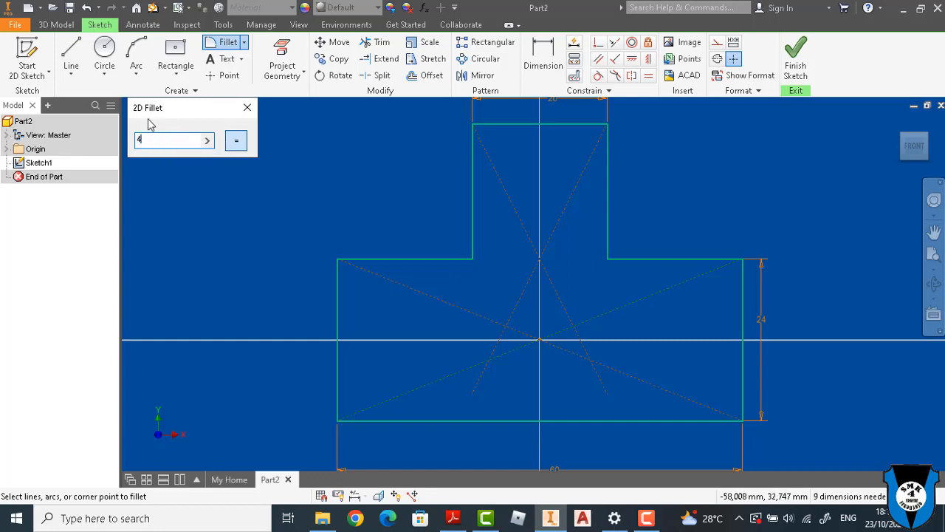
{"action": "left_click", "coordinate": [472, 209]}
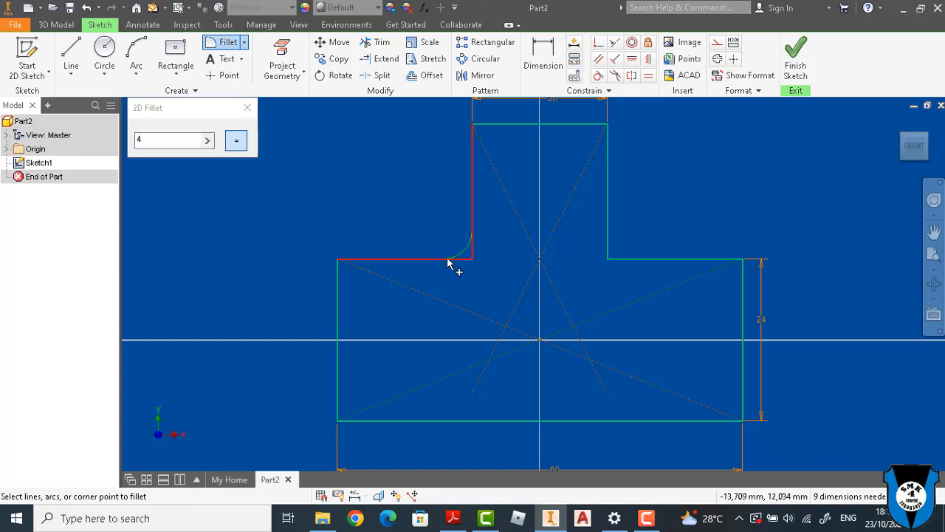
{"action": "left_click", "coordinate": [450, 259]}
{"action": "left_click", "coordinate": [610, 200]}
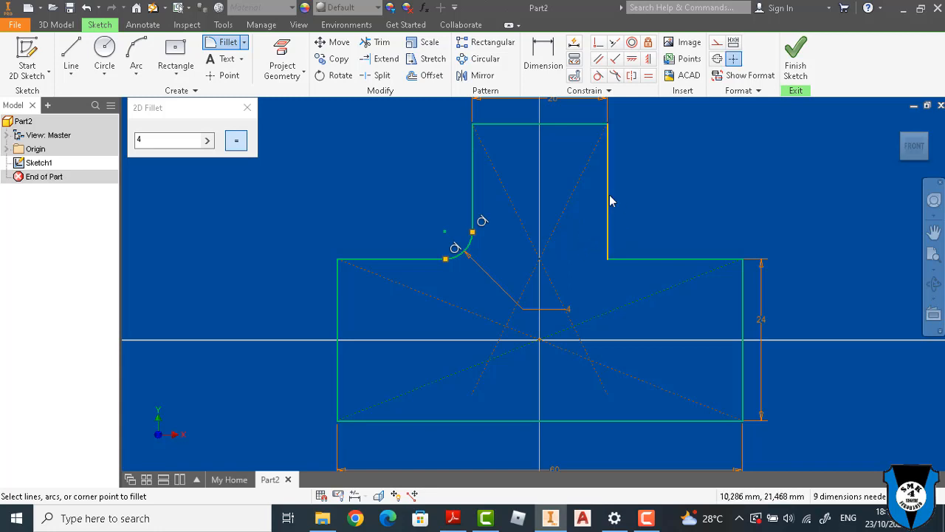
{"action": "left_click", "coordinate": [633, 261]}
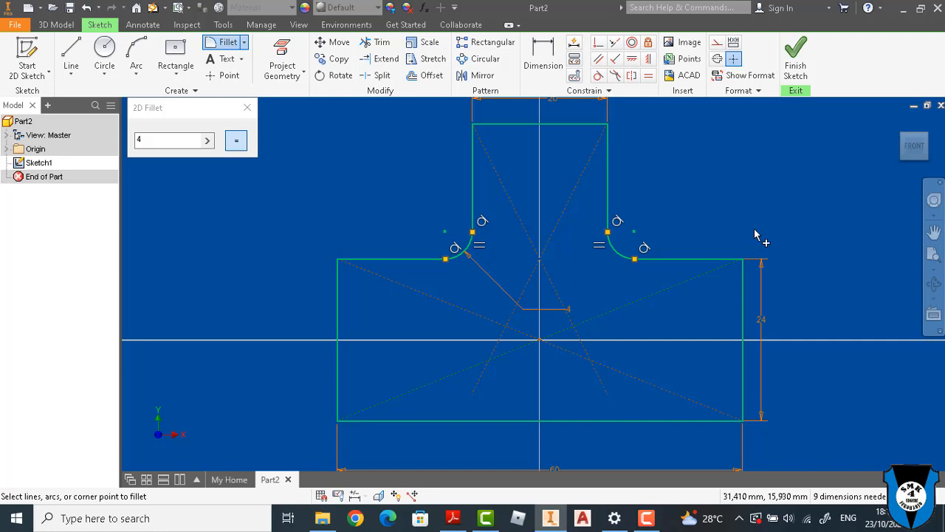
{"action": "left_click", "coordinate": [247, 109]}
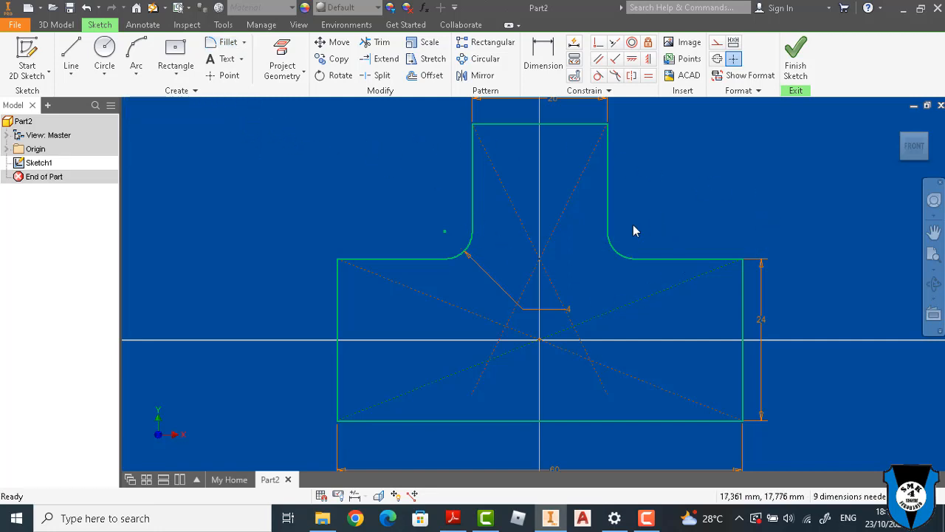
Step: Finish the T-profile sketch and, after checking the length in the PDF drawing, extrude the profile 280 mm in Inventor
{"action": "left_click", "coordinate": [795, 68]}
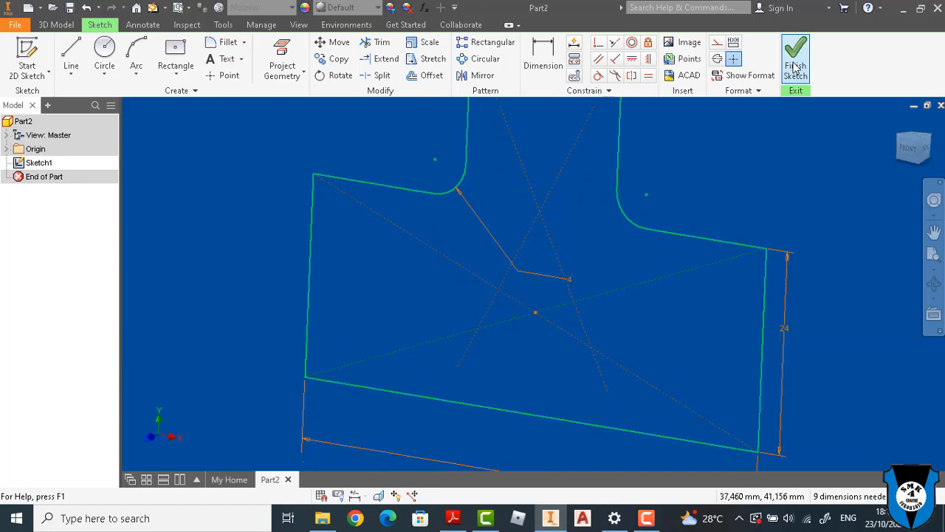
{"action": "left_click", "coordinate": [933, 257]}
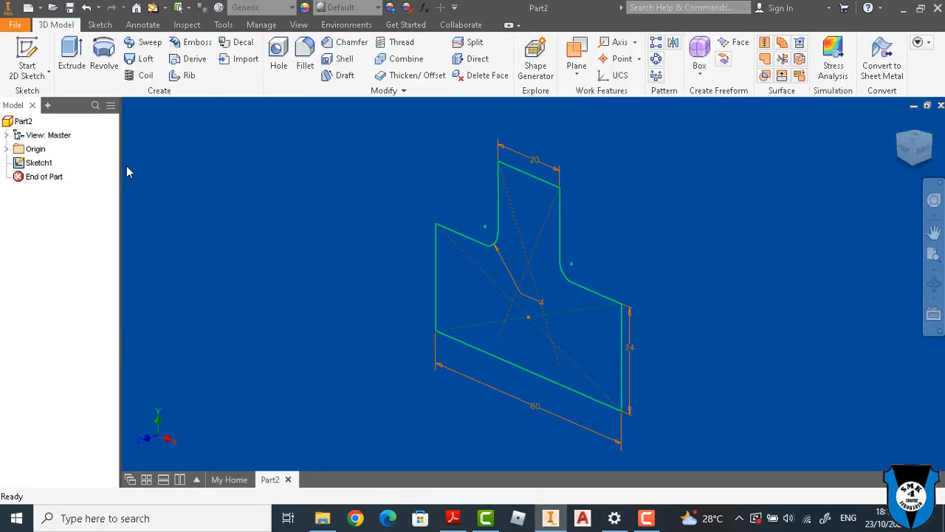
{"action": "left_click", "coordinate": [71, 59]}
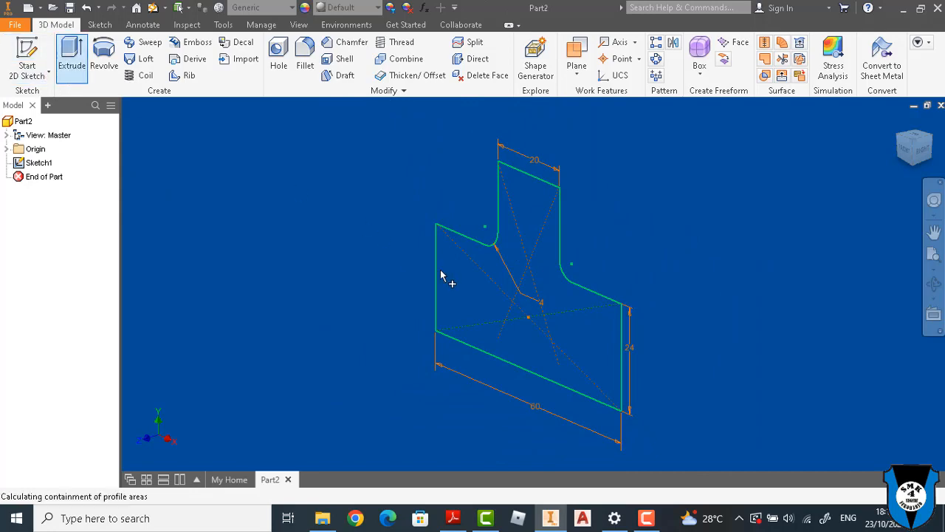
{"action": "left_click", "coordinate": [454, 517]}
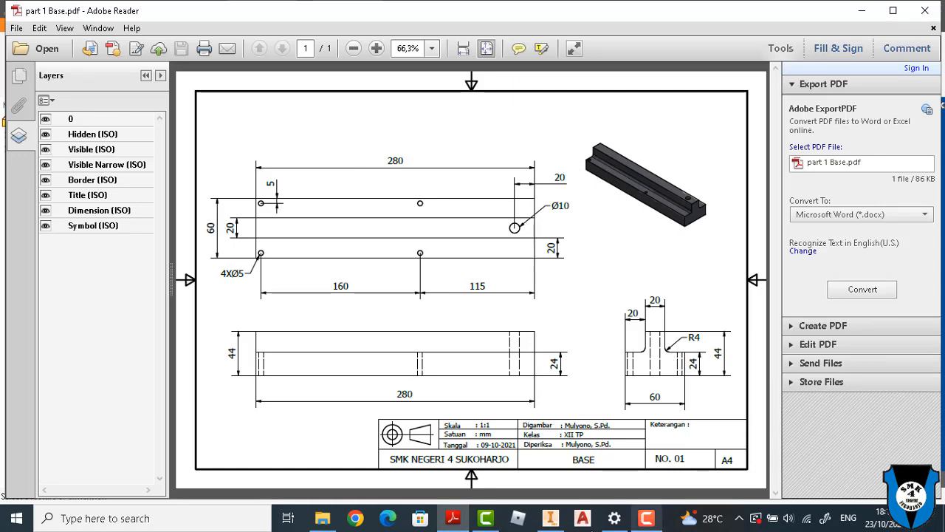
{"action": "left_click", "coordinate": [550, 517]}
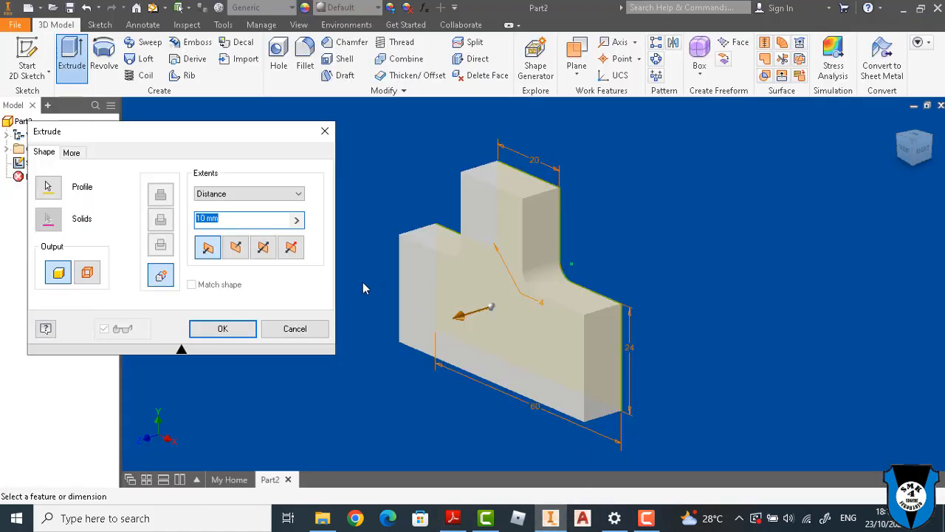
{"action": "type", "text": "280"}
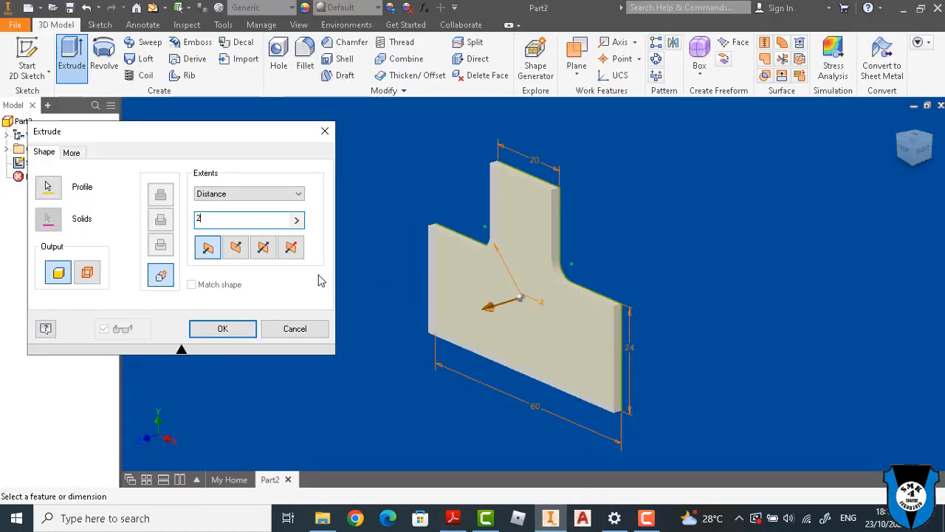
{"action": "left_click", "coordinate": [235, 329]}
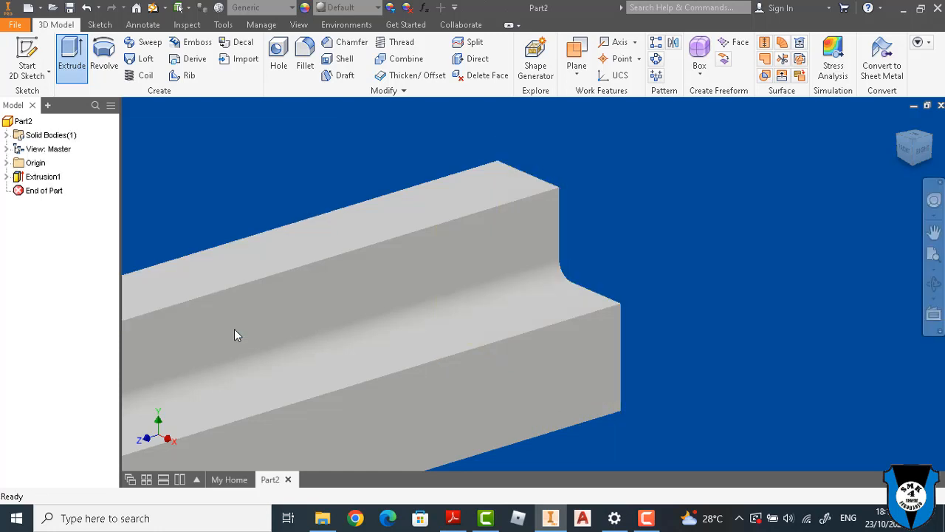
{"action": "left_click", "coordinate": [932, 256]}
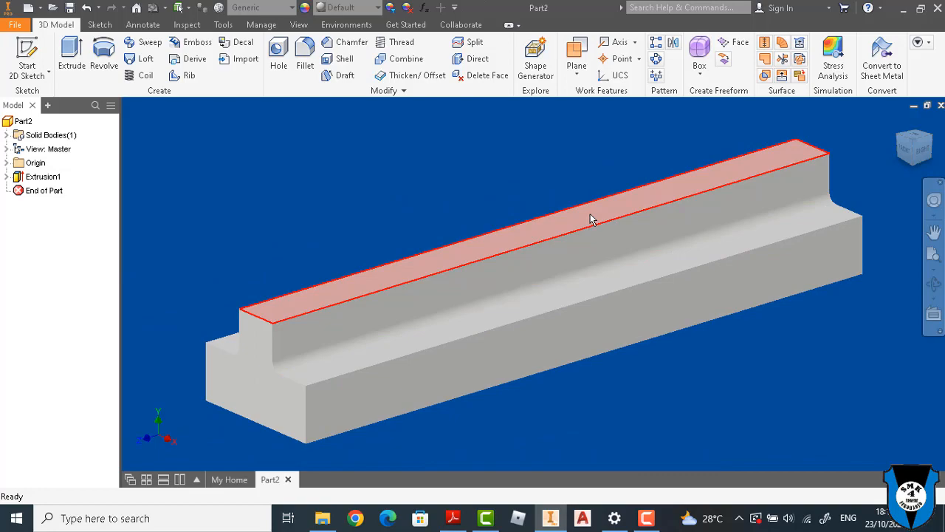
Step: Check the hole layout in the PDF drawing and create a new sketch on the rib's top face in Inventor
{"action": "left_click", "coordinate": [453, 519]}
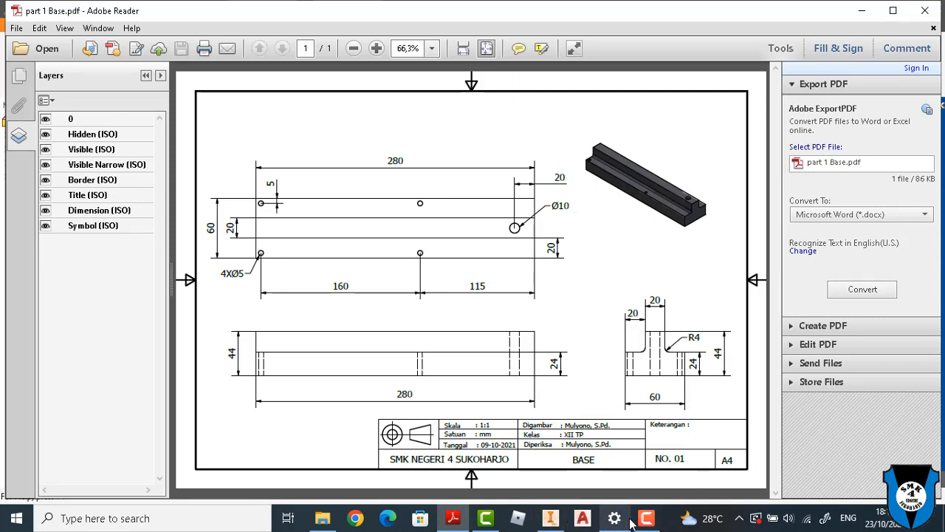
{"action": "mouse_move", "coordinate": [550, 521]}
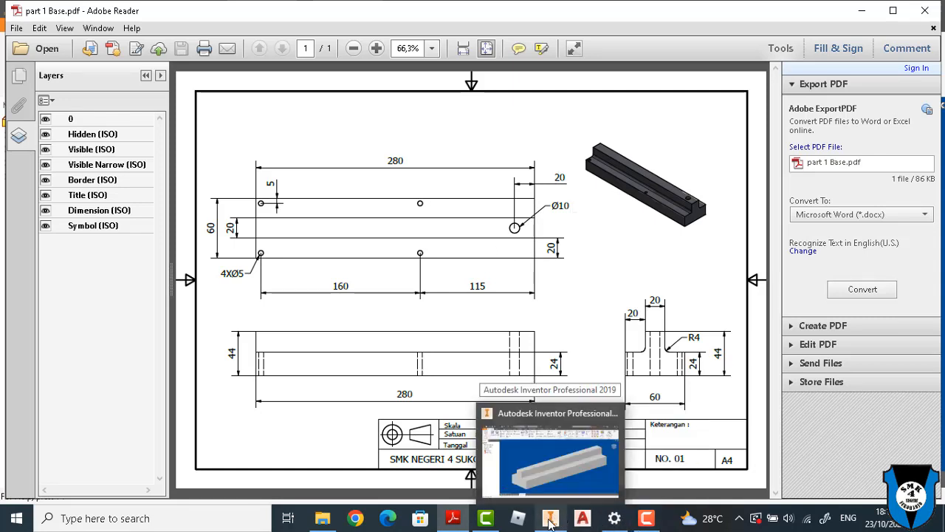
{"action": "left_click", "coordinate": [550, 462]}
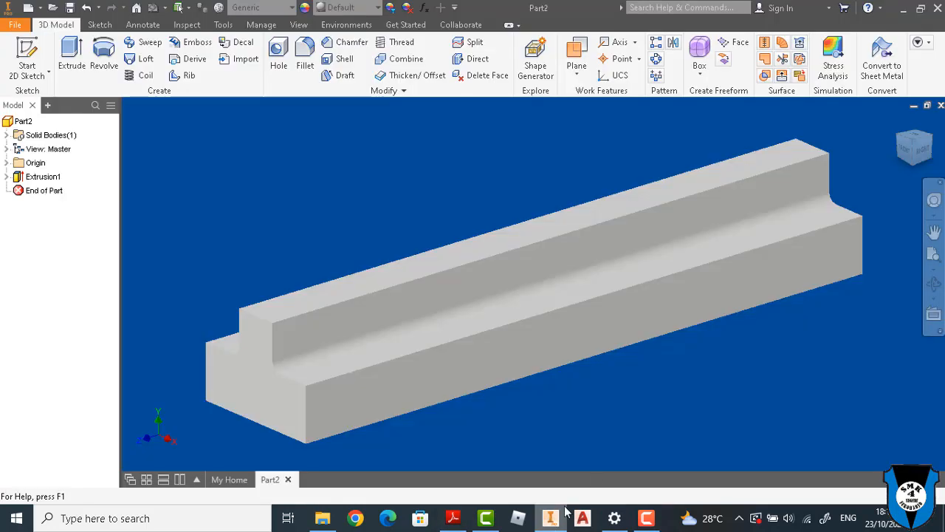
{"action": "left_click", "coordinate": [784, 156]}
{"action": "left_click", "coordinate": [878, 145]}
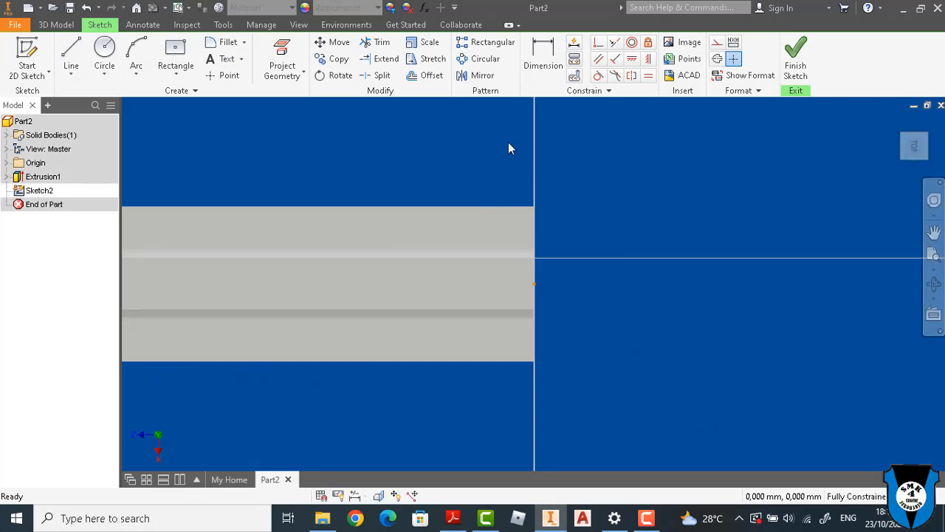
Step: Sketch a circle midway across the rib's top face near its origin end and set its diameter to 10 mm
{"action": "left_click", "coordinate": [104, 56]}
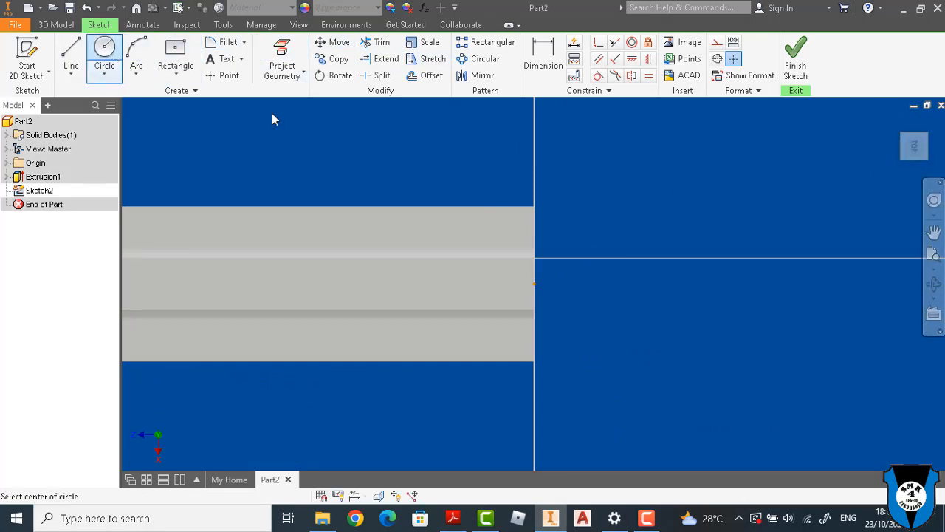
{"action": "left_click", "coordinate": [488, 284]}
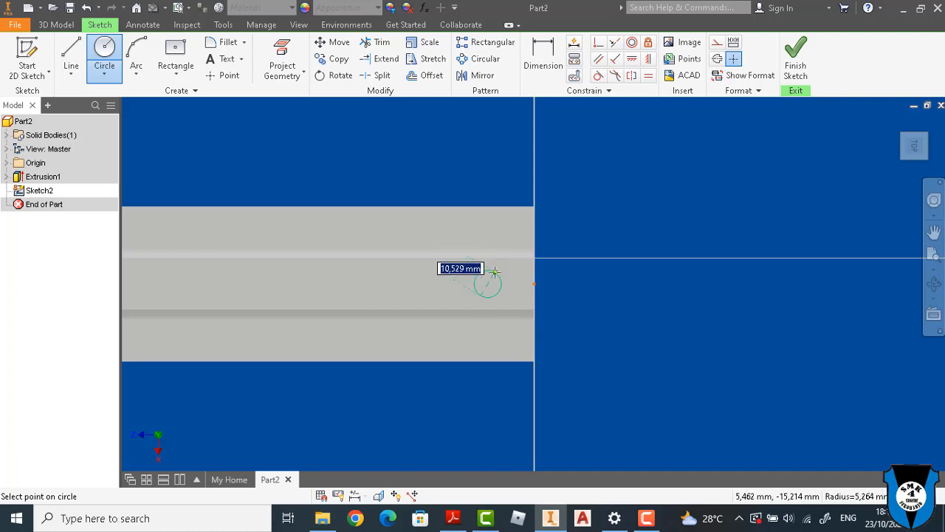
{"action": "left_click", "coordinate": [497, 273]}
{"action": "left_click", "coordinate": [542, 56]}
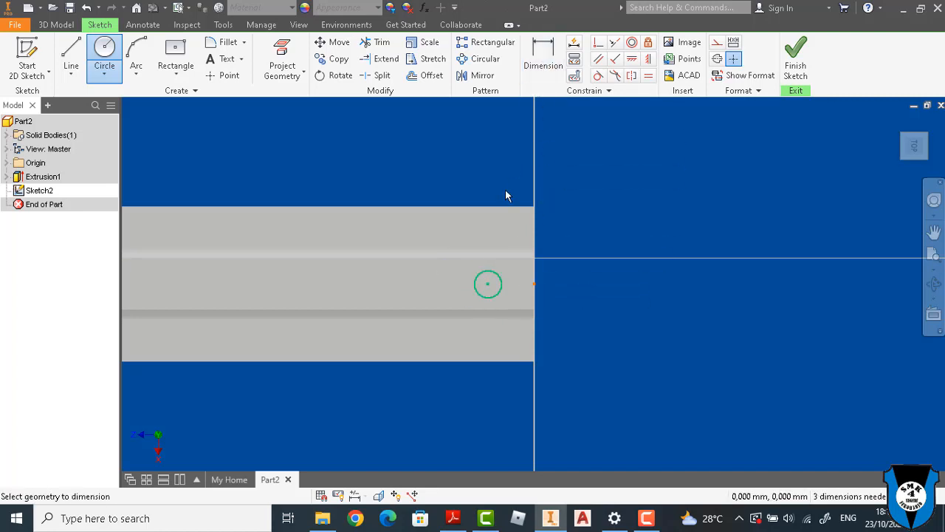
{"action": "left_click", "coordinate": [497, 276]}
{"action": "left_click", "coordinate": [595, 234]}
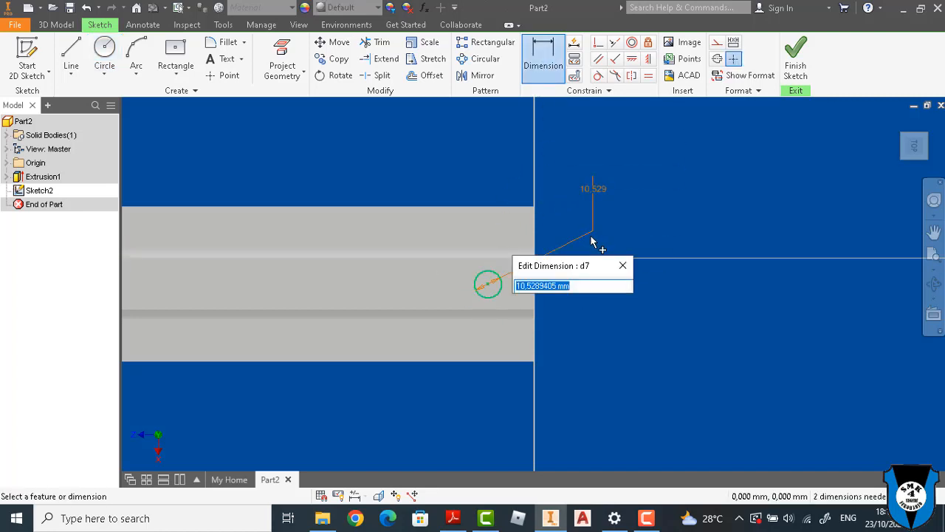
{"action": "type", "text": "10"}
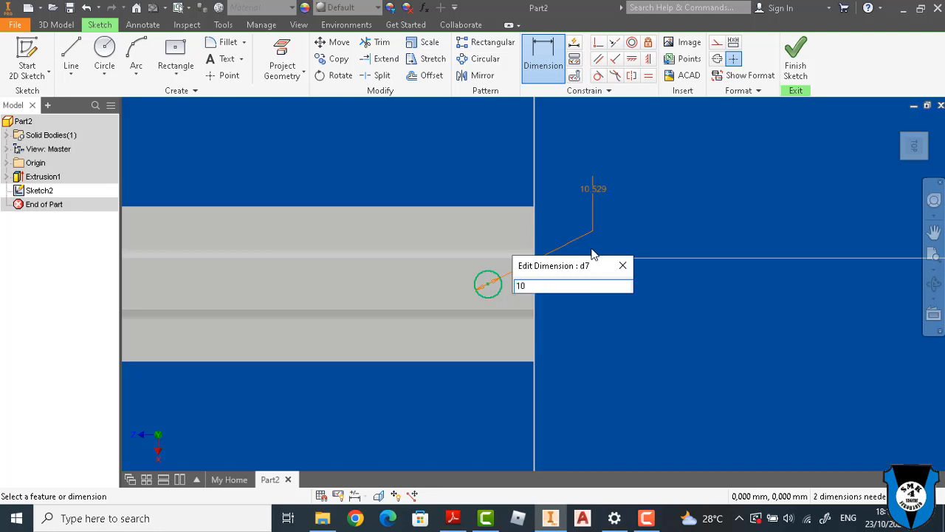
{"action": "key", "text": "Return"}
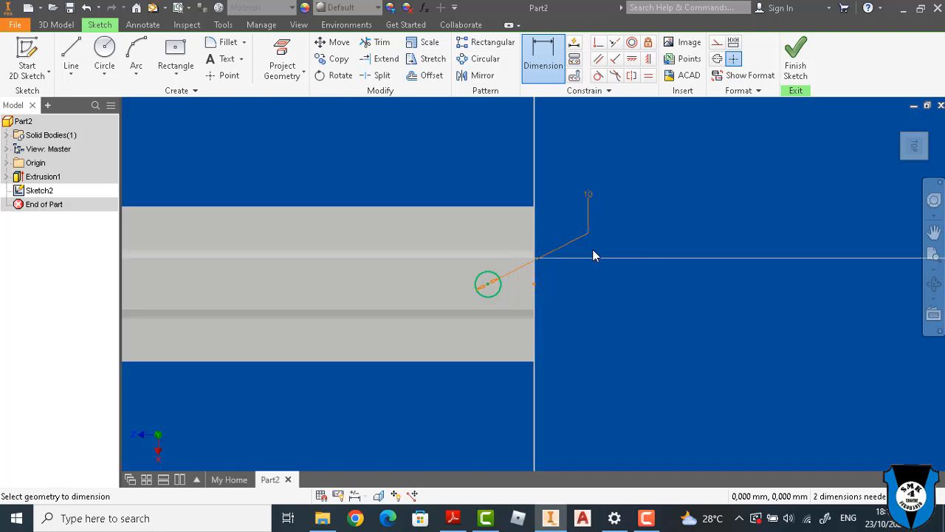
Step: Dimension the circle's center 20 mm from the midpoint of the rib's nearby end edge
{"action": "left_click", "coordinate": [535, 284]}
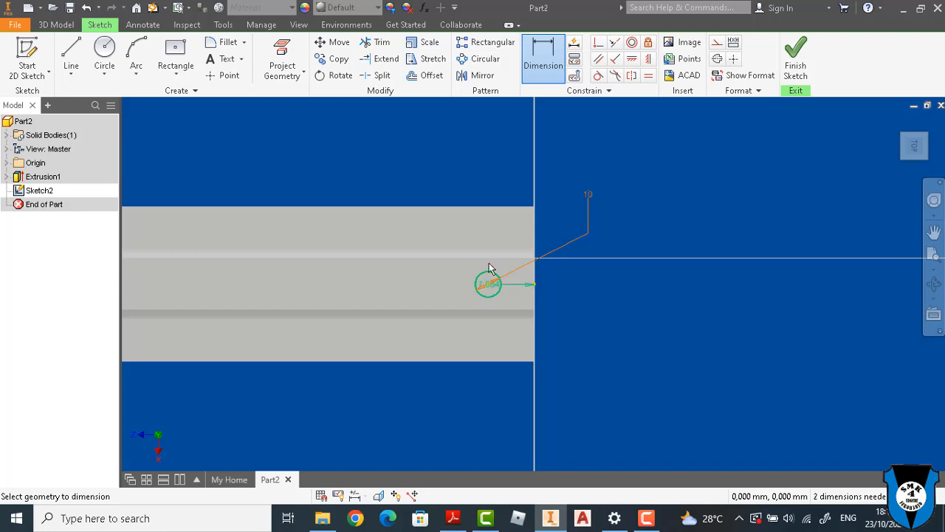
{"action": "left_click", "coordinate": [487, 286]}
{"action": "left_click", "coordinate": [508, 162]}
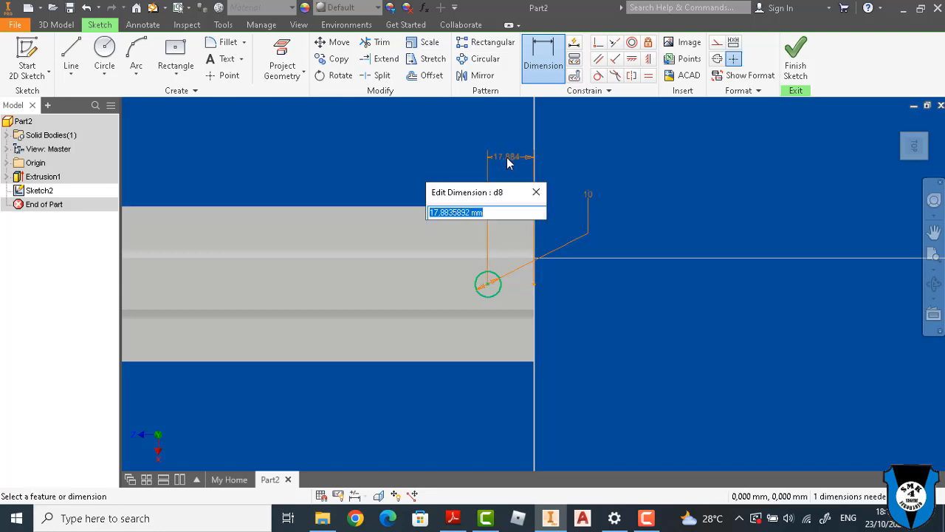
{"action": "type", "text": "20"}
{"action": "key", "text": "Return"}
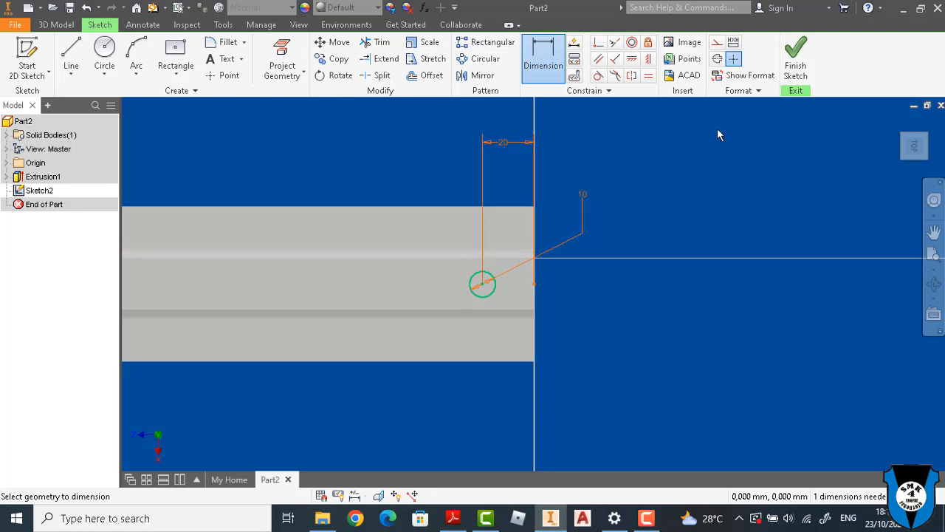
Step: Finish the sketch and extrude the 10 mm circle as a cut, 280 mm downward through the part
{"action": "left_click", "coordinate": [791, 74]}
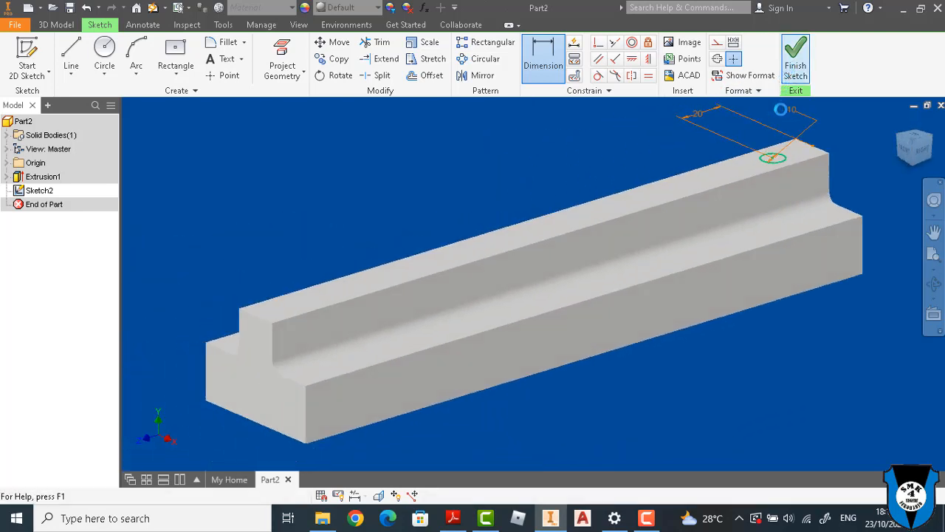
{"action": "left_click", "coordinate": [72, 57]}
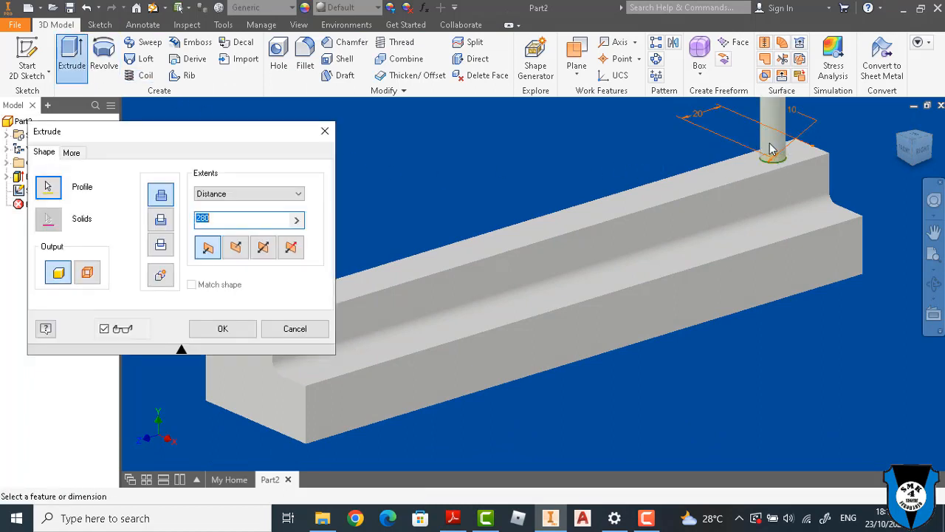
{"action": "left_click", "coordinate": [160, 220]}
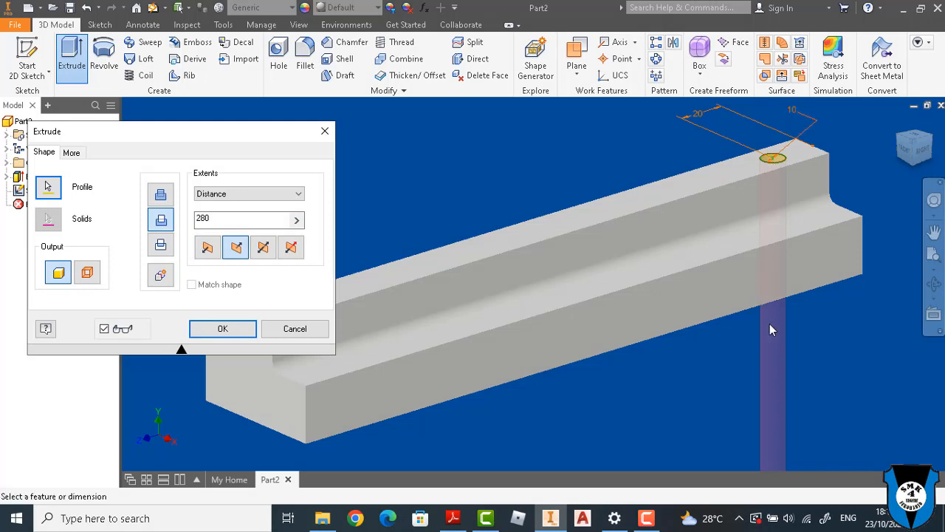
{"action": "left_click", "coordinate": [223, 329]}
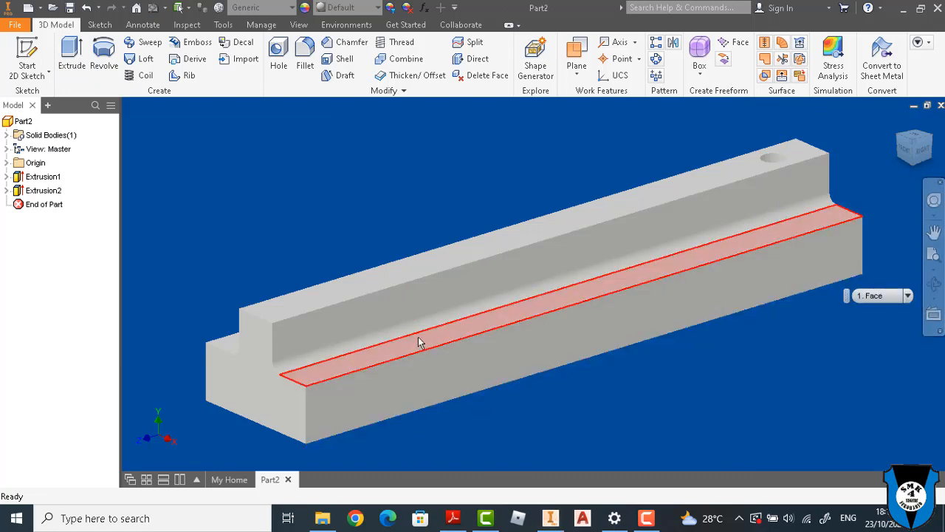
Step: Create a sketch on the base's front ledge face, check the small-hole layout in the PDF drawing, and return to Inventor
{"action": "left_click", "coordinate": [461, 336]}
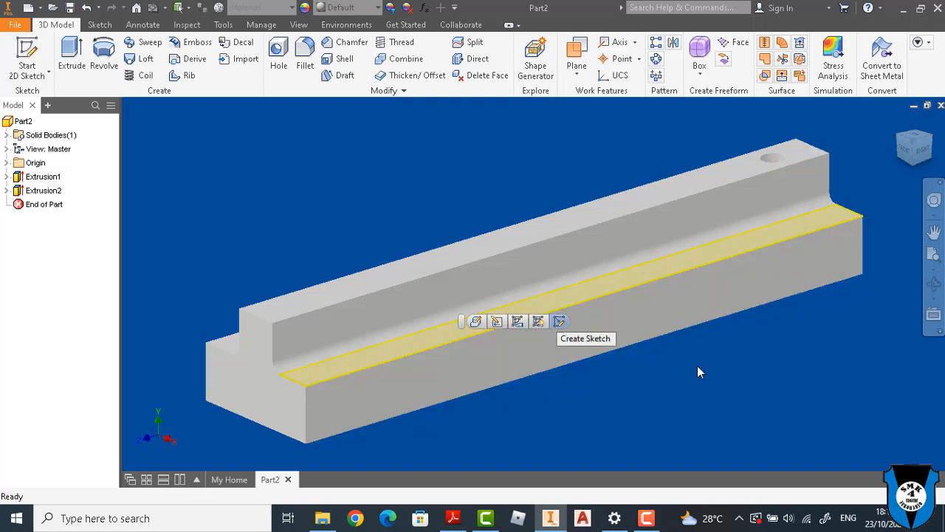
{"action": "left_click", "coordinate": [559, 321]}
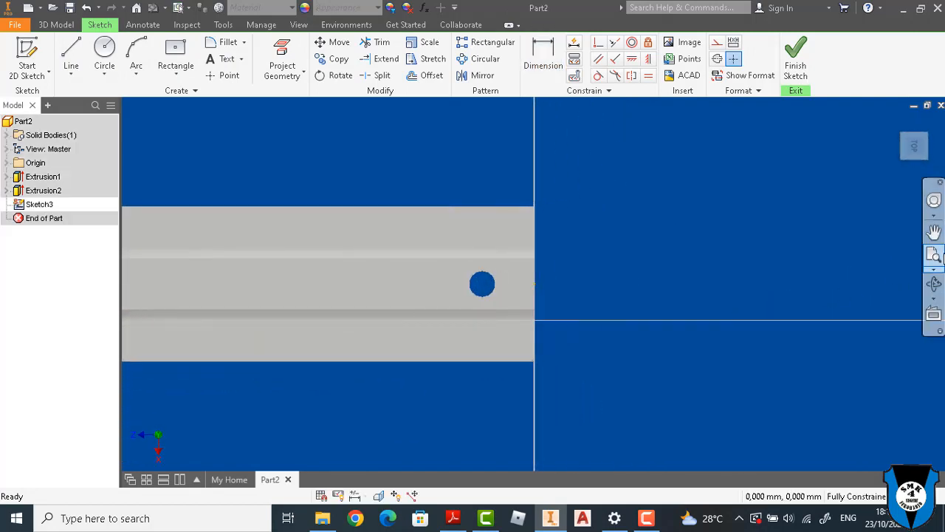
{"action": "left_click", "coordinate": [457, 515]}
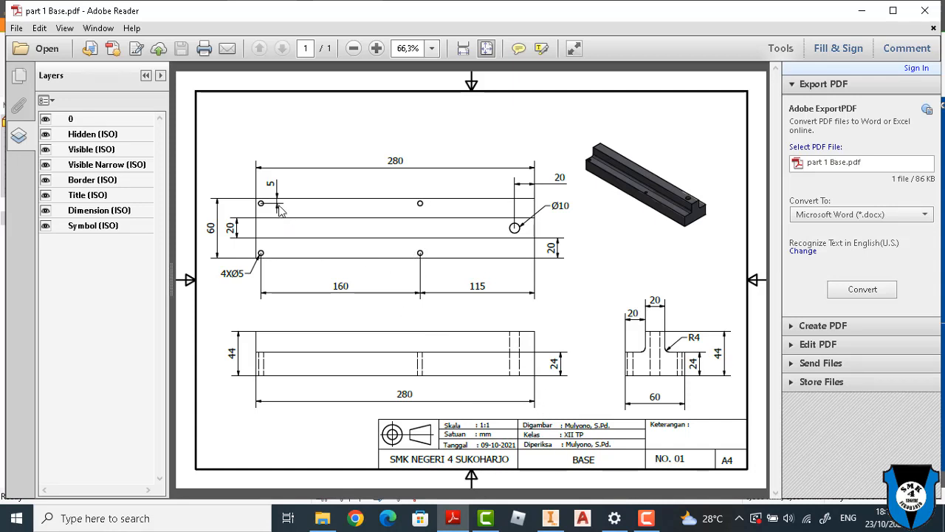
{"action": "left_click", "coordinate": [550, 517]}
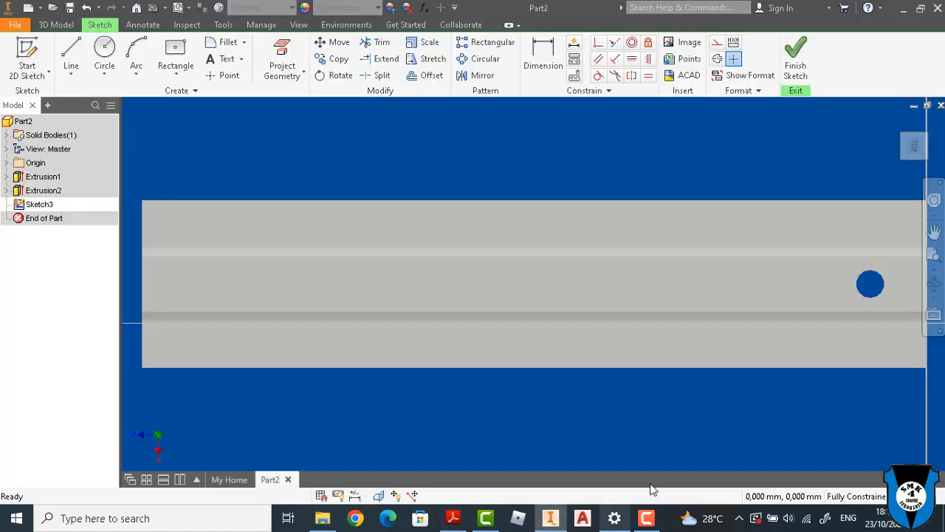
Step: Sketch a circle on the front ledge near its outer long edge and set its diameter to 5 mm
{"action": "left_click", "coordinate": [104, 50]}
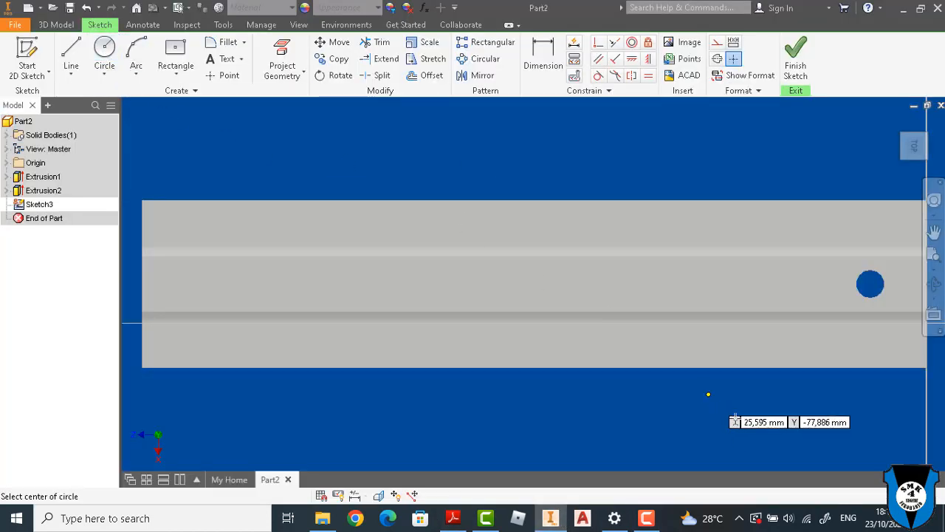
{"action": "left_click", "coordinate": [719, 356]}
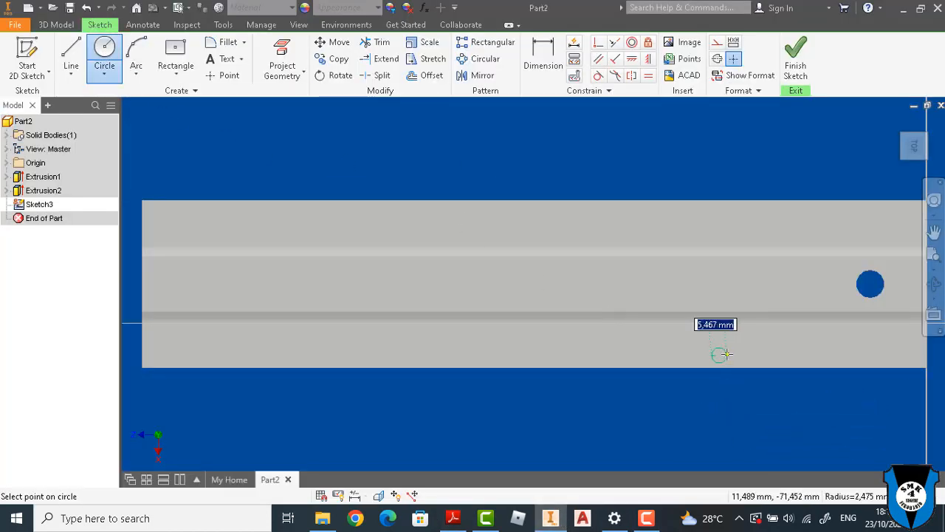
{"action": "left_click", "coordinate": [723, 349]}
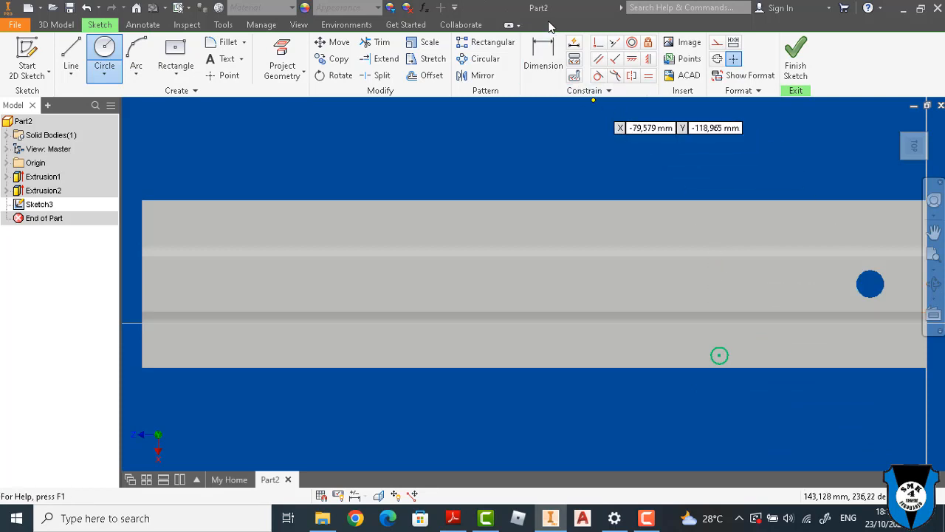
{"action": "left_click", "coordinate": [544, 48]}
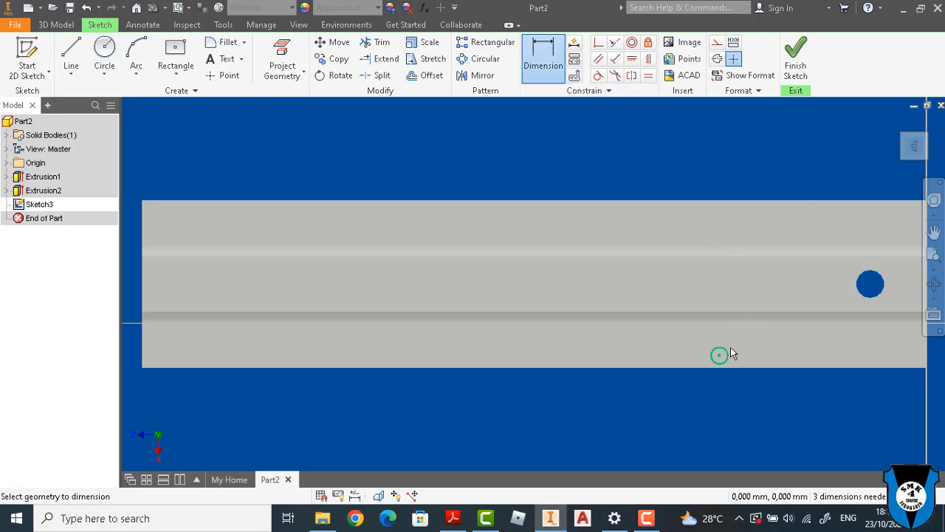
{"action": "left_click", "coordinate": [727, 355]}
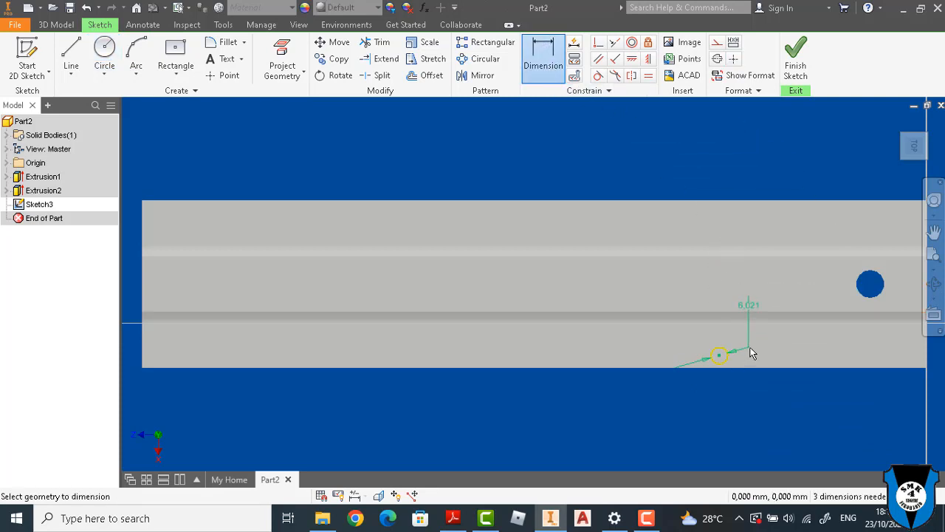
{"action": "left_click", "coordinate": [773, 439]}
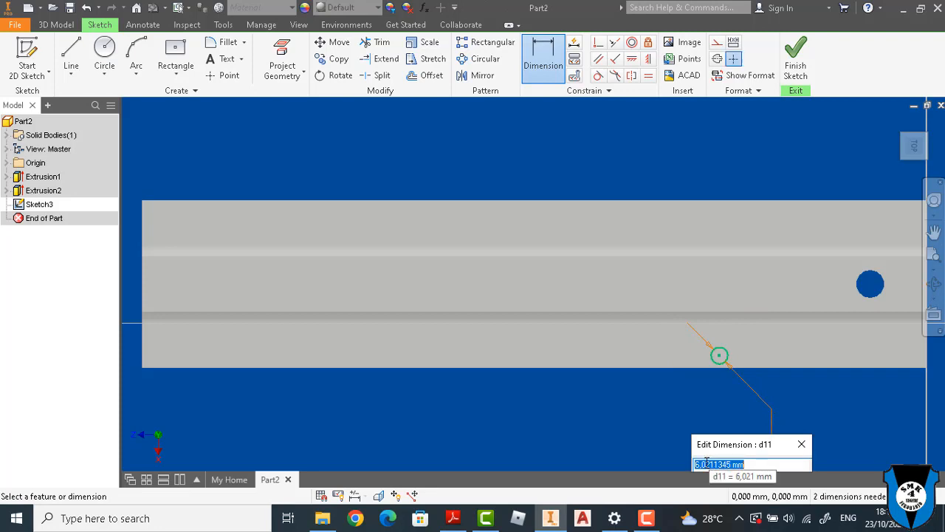
{"action": "type", "text": "5"}
{"action": "key", "text": "Return"}
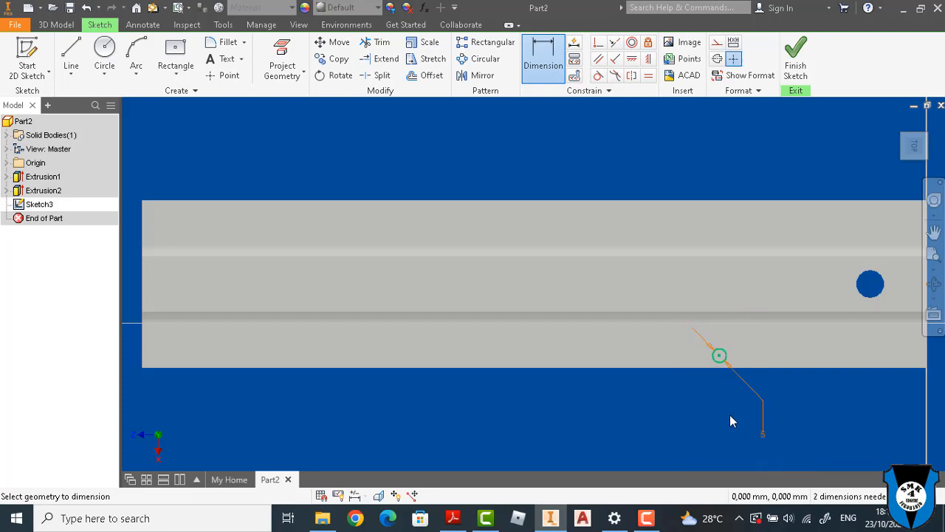
Step: Dimension the small circle's center 5 mm from the ledge's outer long edge
{"action": "scroll", "coordinate": [723, 379], "scroll_direction": "down", "scroll_amount": 2}
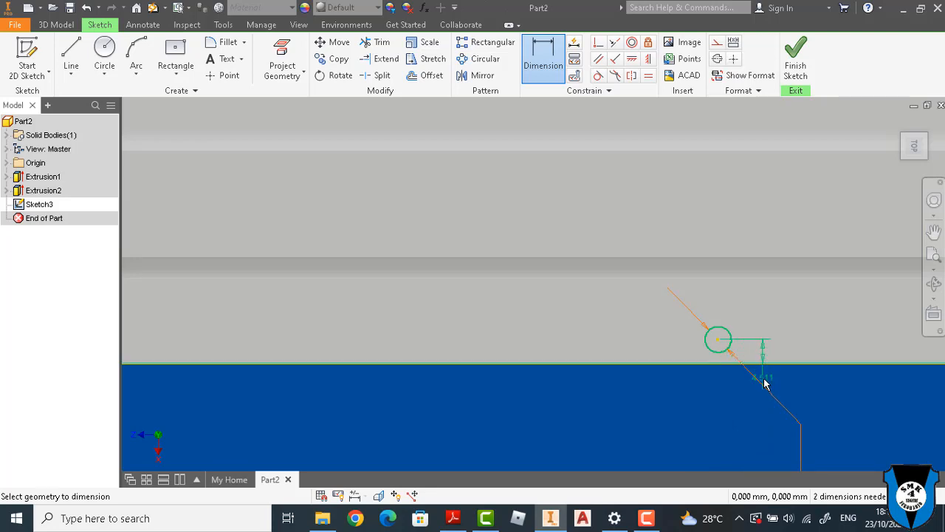
{"action": "left_click", "coordinate": [784, 353]}
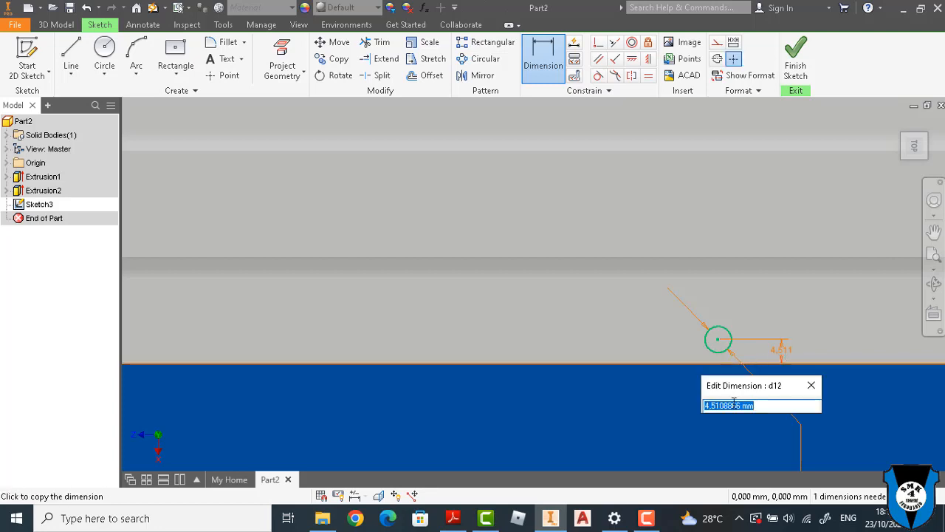
{"action": "type", "text": "5"}
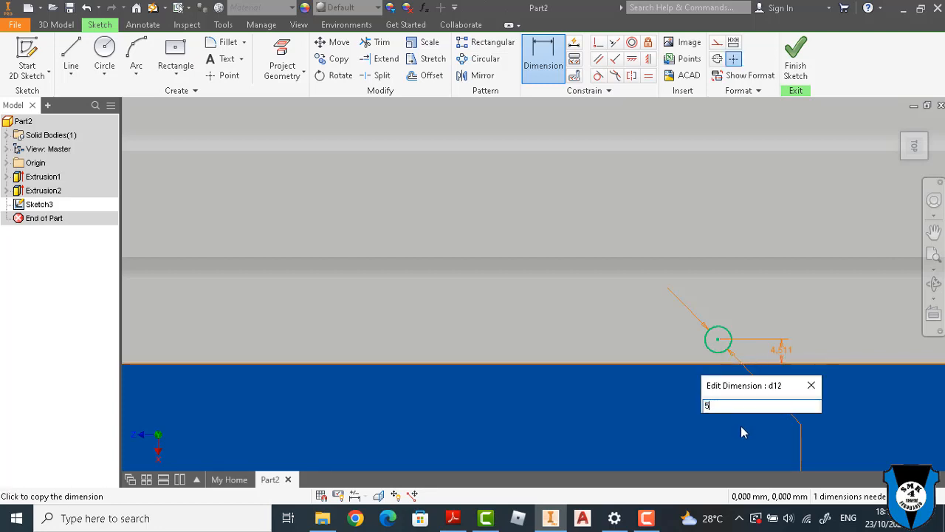
{"action": "key", "text": "Return"}
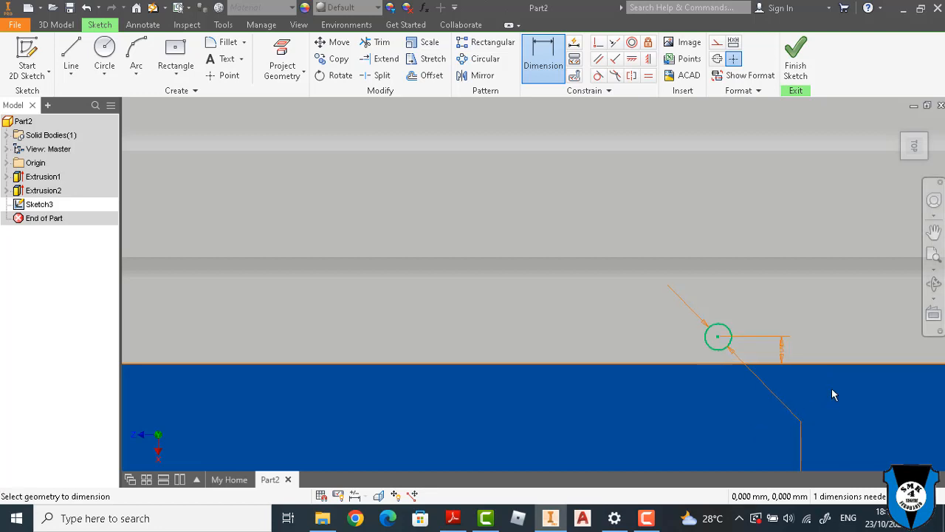
Step: Dimension the small circle's center 115 mm from the base's end edge nearest the 10 mm hole
{"action": "left_click", "coordinate": [934, 255]}
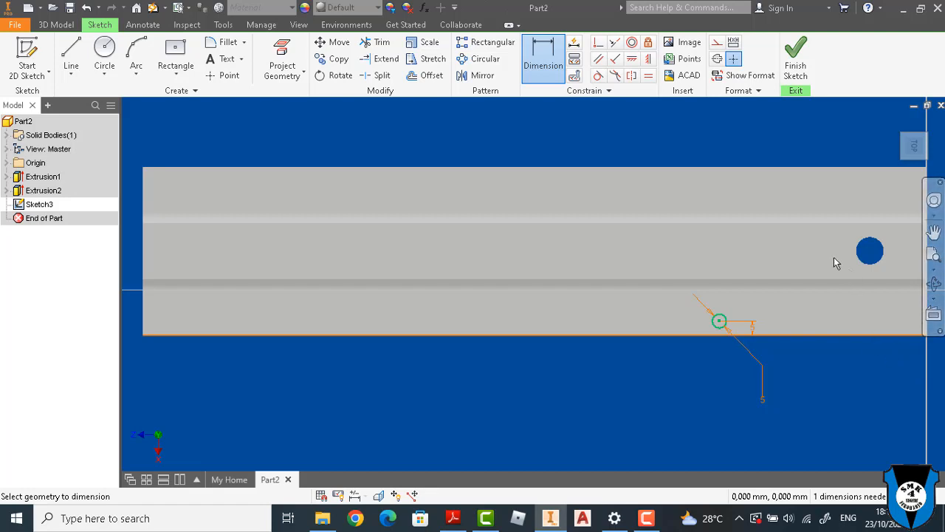
{"action": "left_click", "coordinate": [933, 233]}
{"action": "left_click_drag", "start_coordinate": [806, 241], "coordinate": [737, 242]}
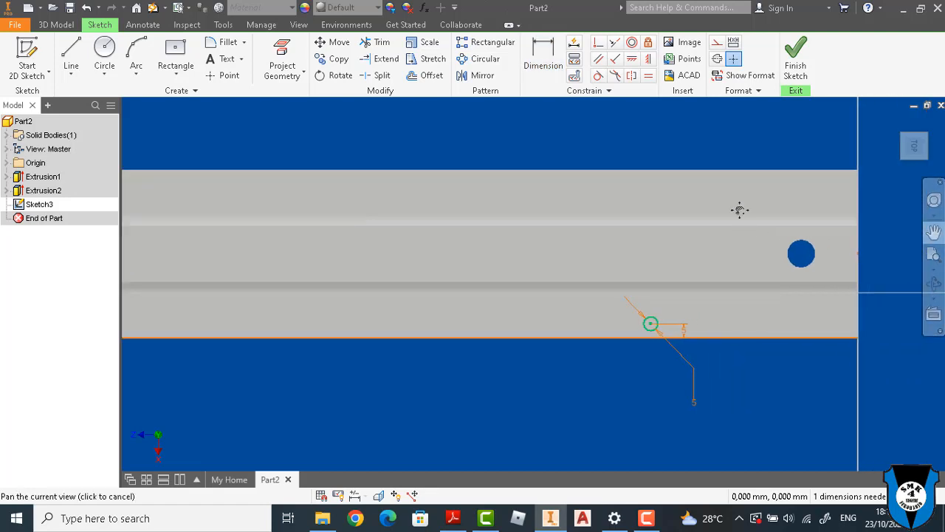
{"action": "left_click", "coordinate": [544, 56]}
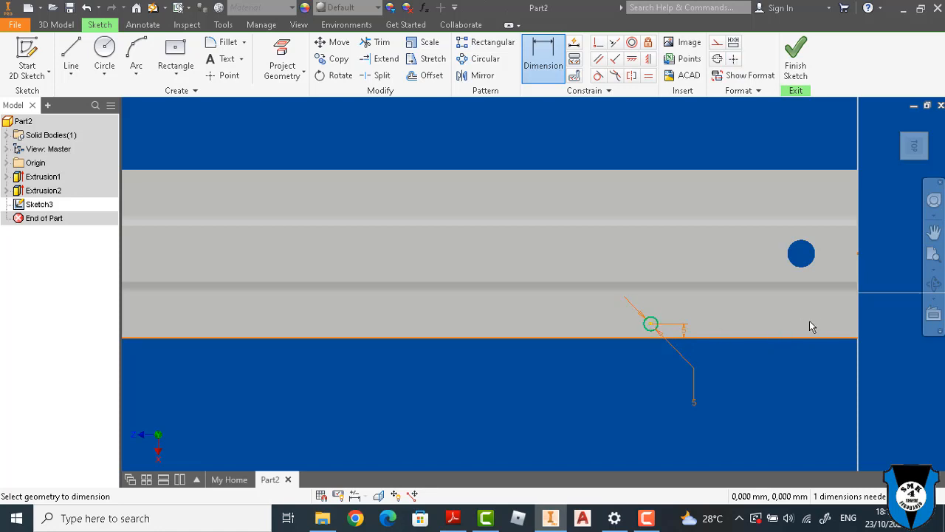
{"action": "left_click", "coordinate": [857, 323]}
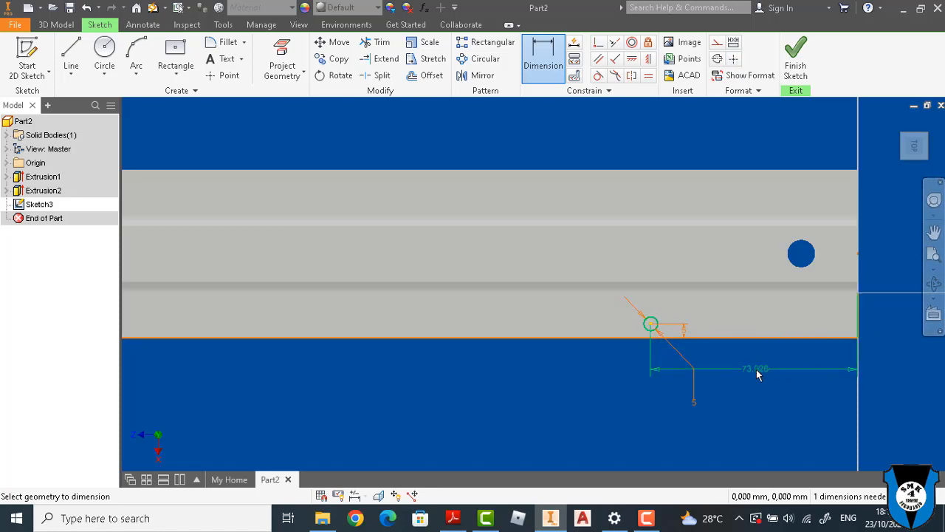
{"action": "left_click", "coordinate": [758, 372]}
{"action": "type", "text": "115"}
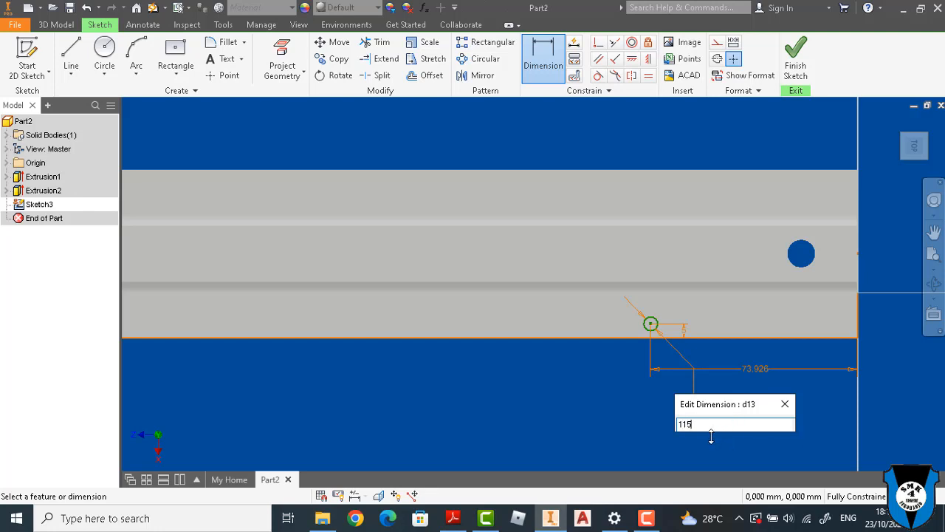
{"action": "key", "text": "Return"}
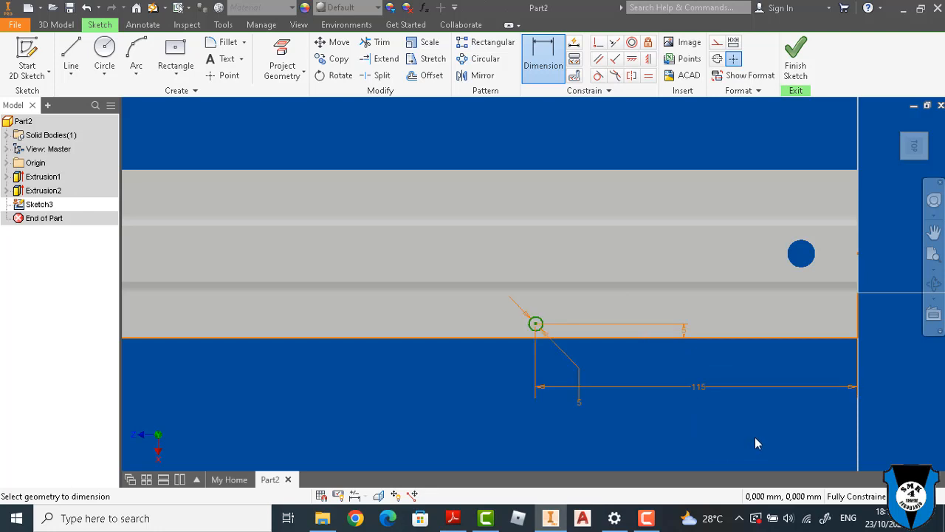
{"action": "scroll", "coordinate": [538, 371], "scroll_direction": "down", "scroll_amount": 3}
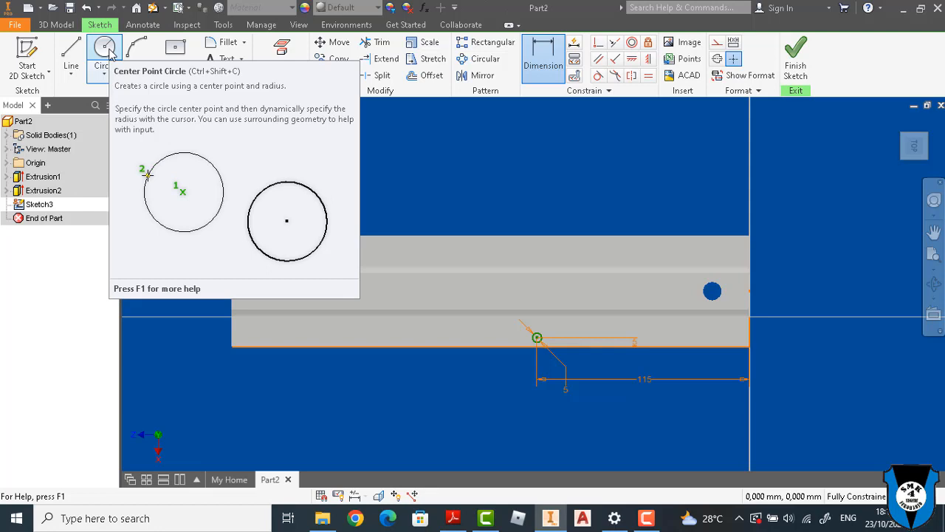
Step: Sketch a second circle on the front ledge, level with the first circle's center, and set its diameter to 5 mm
{"action": "left_click", "coordinate": [109, 55]}
{"action": "scroll", "coordinate": [538, 340], "scroll_direction": "up", "scroll_amount": 3}
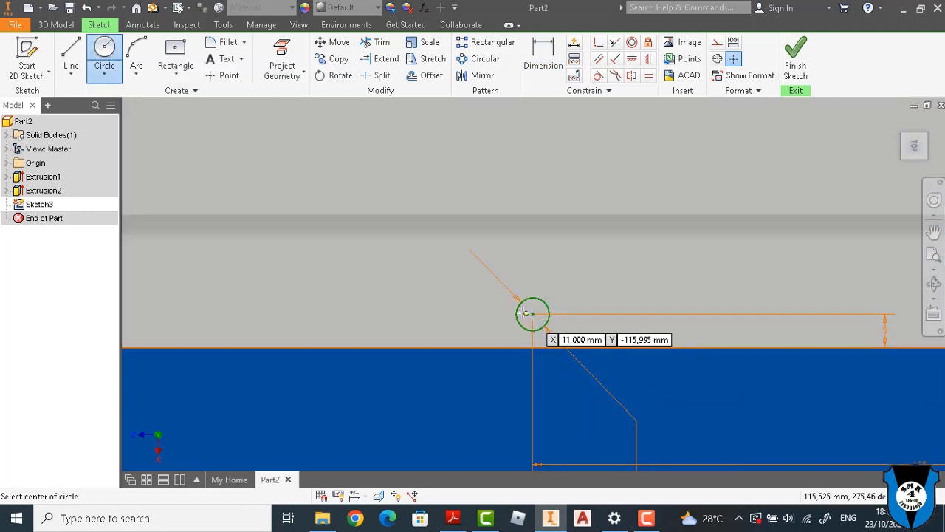
{"action": "left_click", "coordinate": [466, 312]}
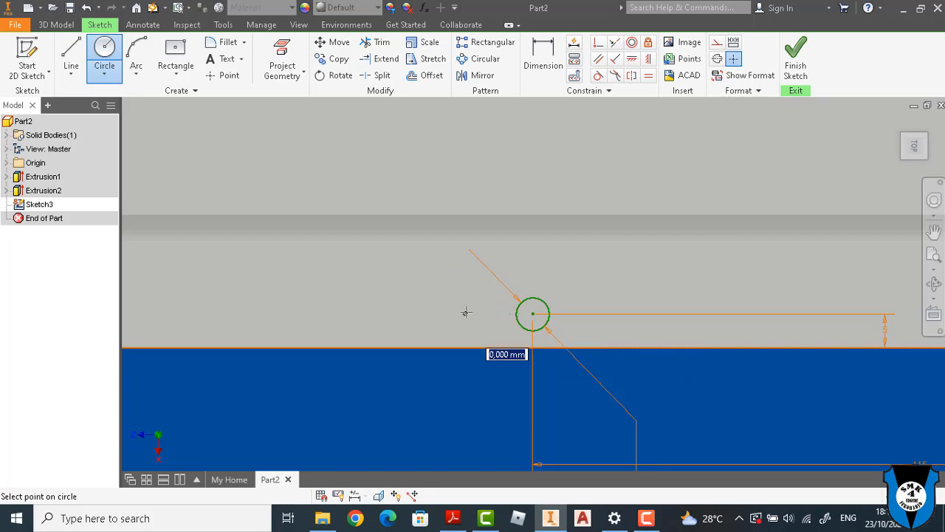
{"action": "left_click", "coordinate": [474, 300]}
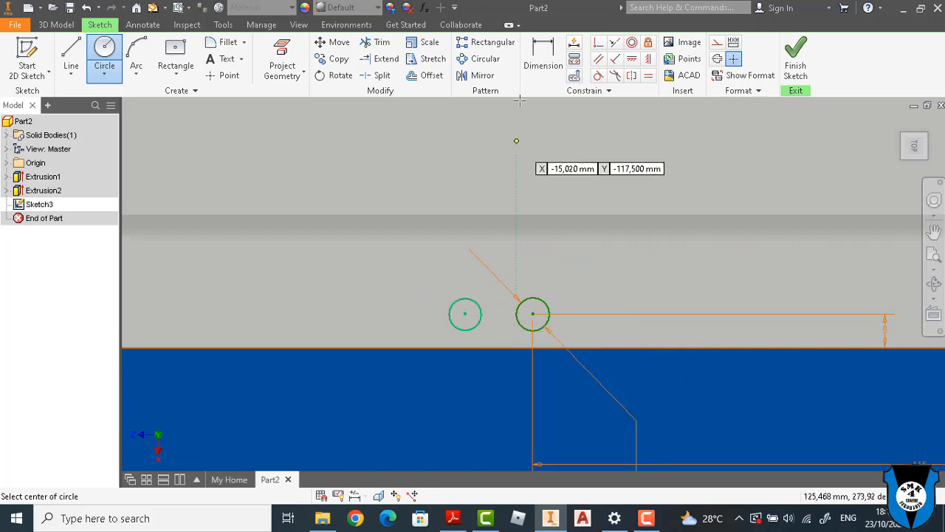
{"action": "left_click", "coordinate": [538, 59]}
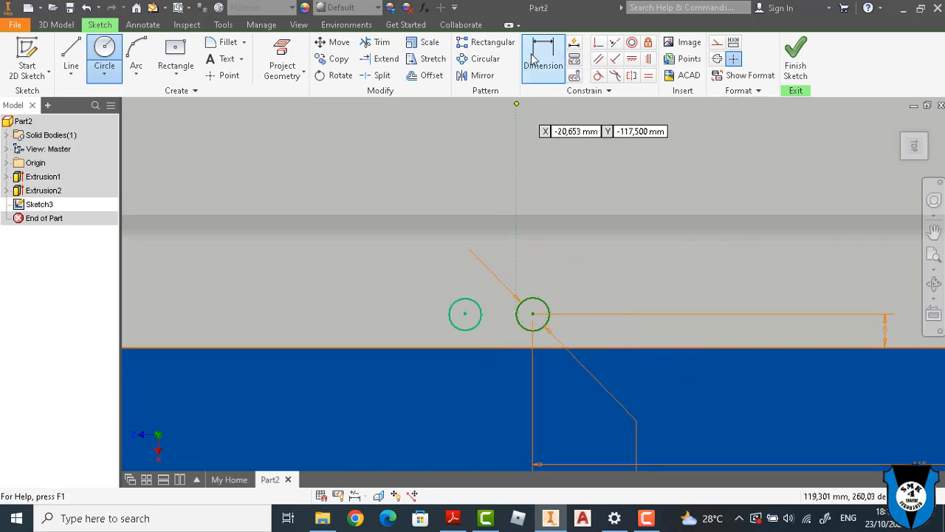
{"action": "left_click", "coordinate": [478, 307]}
{"action": "left_click", "coordinate": [485, 391]}
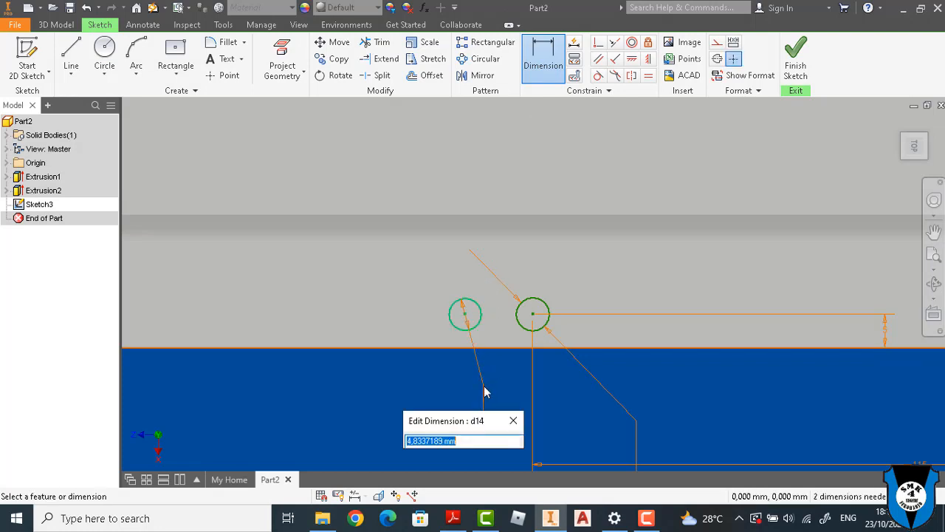
{"action": "type", "text": "5"}
{"action": "key", "text": "Return"}
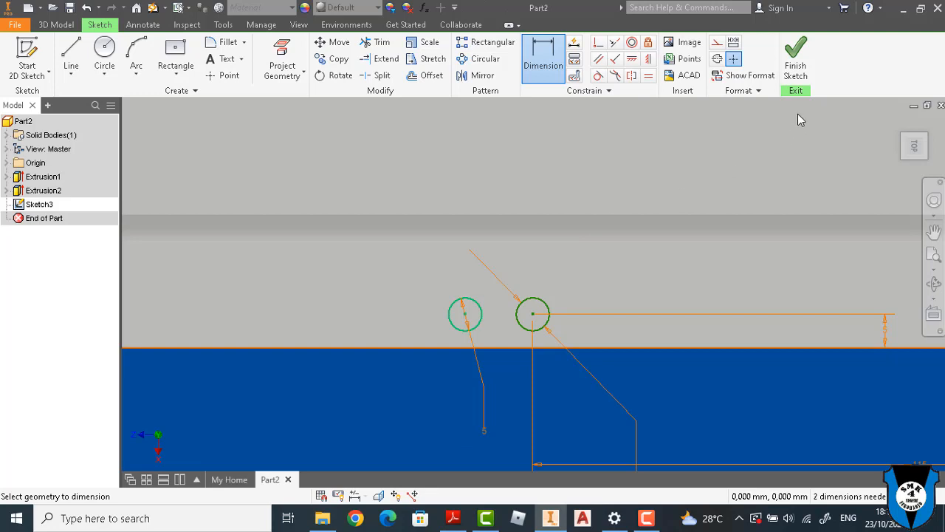
Step: Check the small-hole spacing in the PDF drawing and dimension the two small circles' centers 160 mm apart
{"action": "left_click", "coordinate": [533, 315]}
{"action": "left_click", "coordinate": [465, 316]}
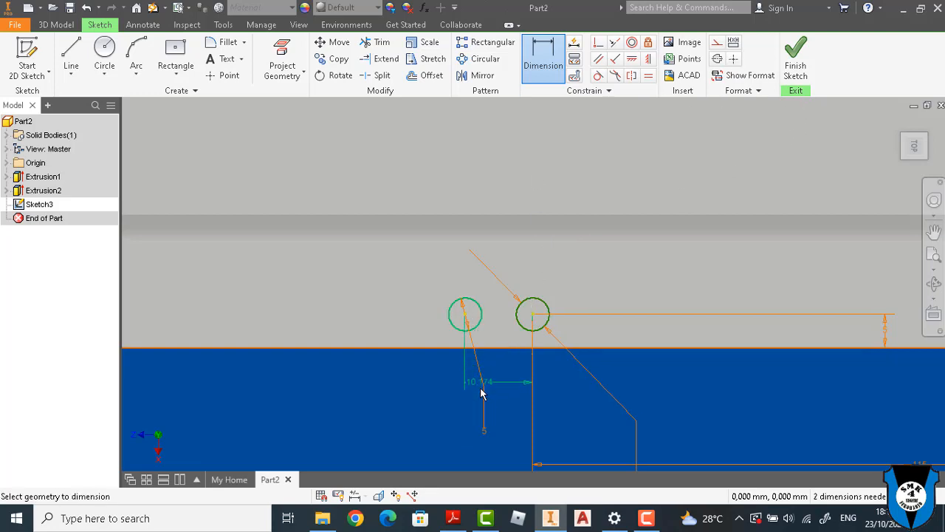
{"action": "left_click", "coordinate": [481, 413]}
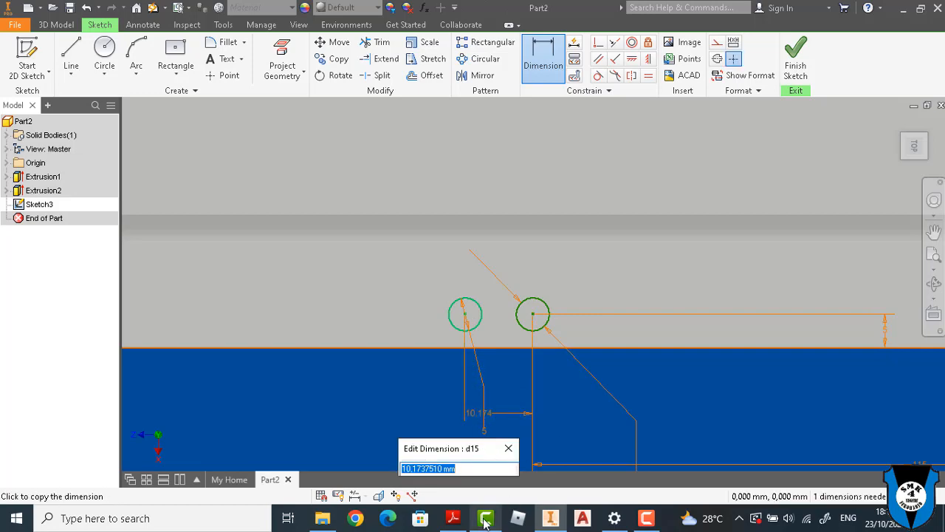
{"action": "left_click", "coordinate": [453, 518]}
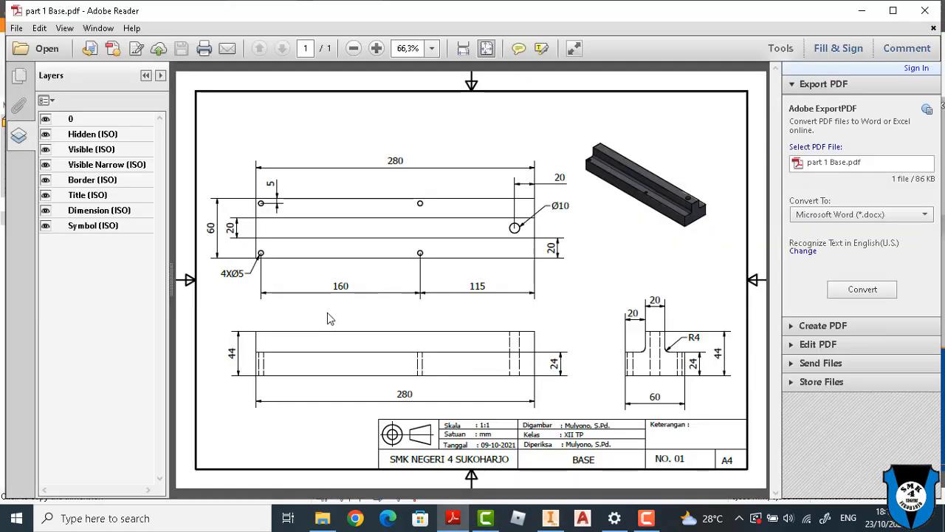
{"action": "left_click", "coordinate": [563, 516]}
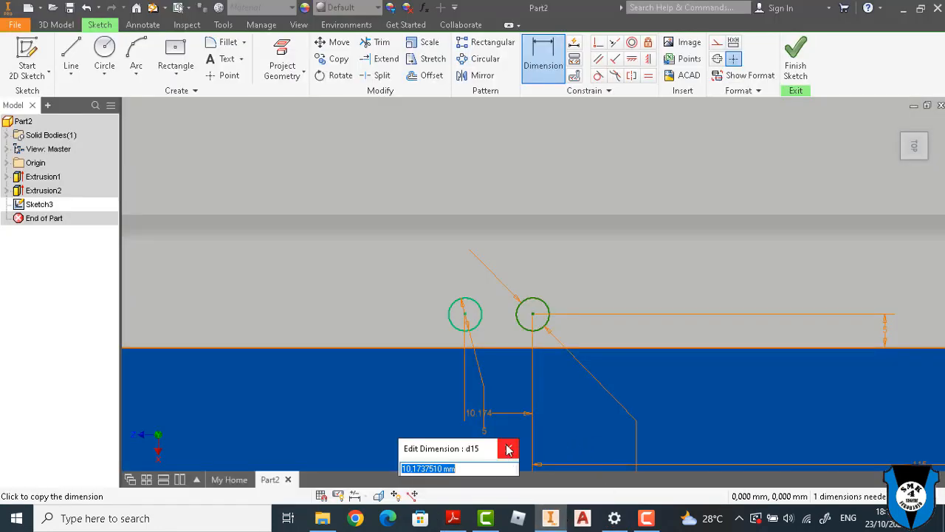
{"action": "type", "text": "160"}
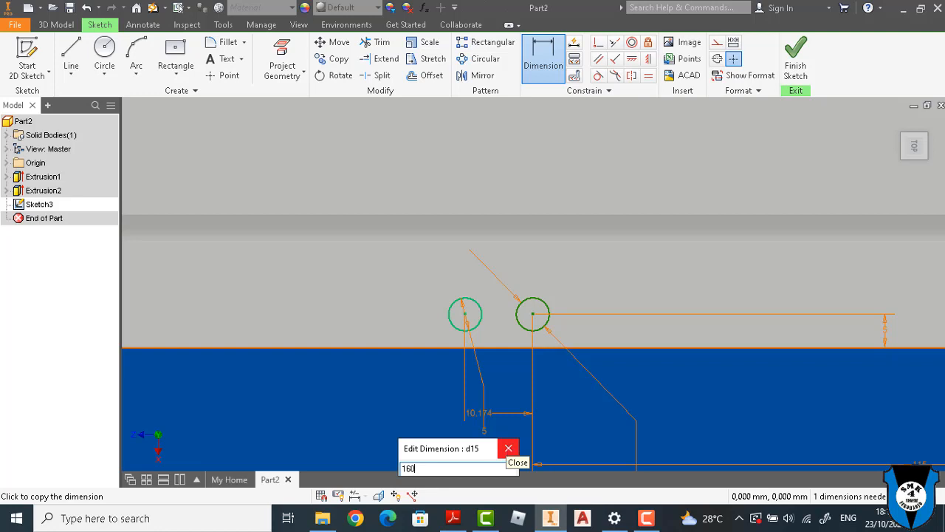
{"action": "key", "text": "Return"}
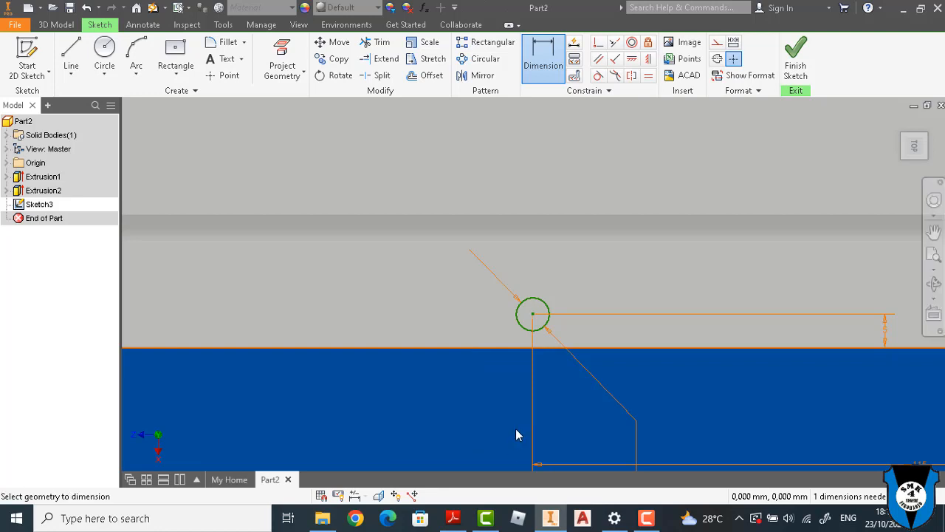
{"action": "left_click", "coordinate": [934, 255]}
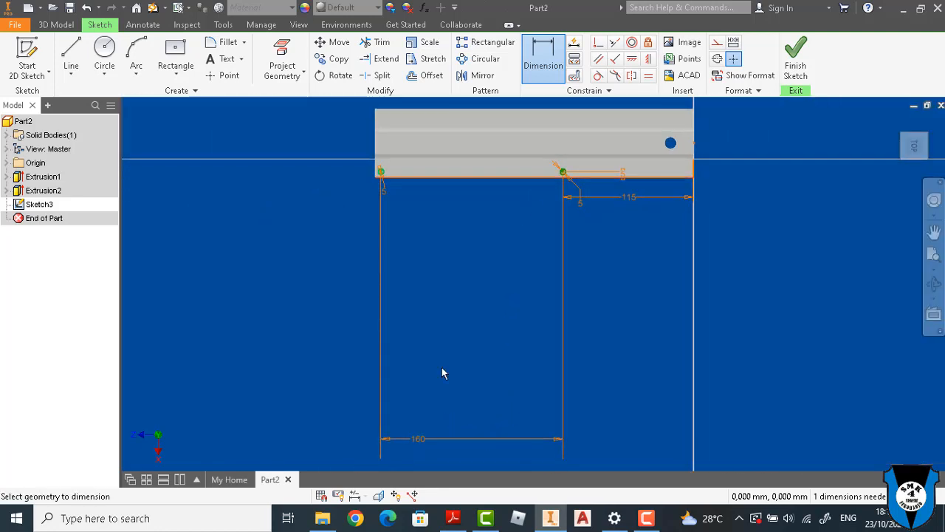
{"action": "scroll", "coordinate": [425, 173], "scroll_direction": "down", "scroll_amount": 3}
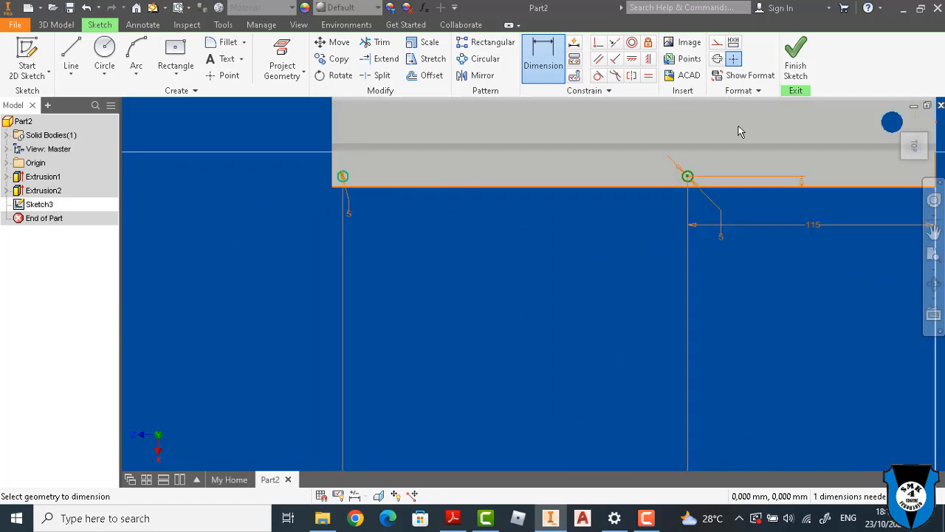
Step: Finish the sketch and extrude both 5 mm circles as a 280 mm cut downward through the front ledge
{"action": "left_click", "coordinate": [793, 70]}
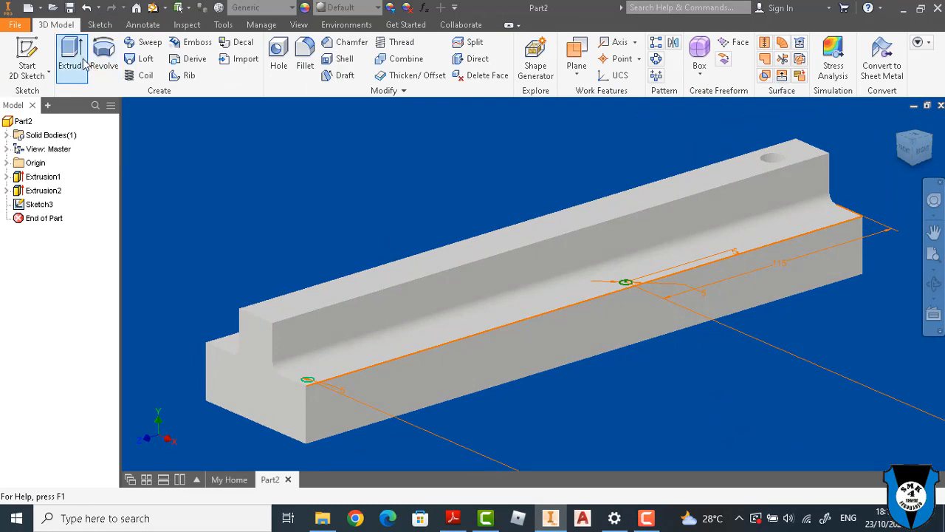
{"action": "left_click", "coordinate": [71, 59]}
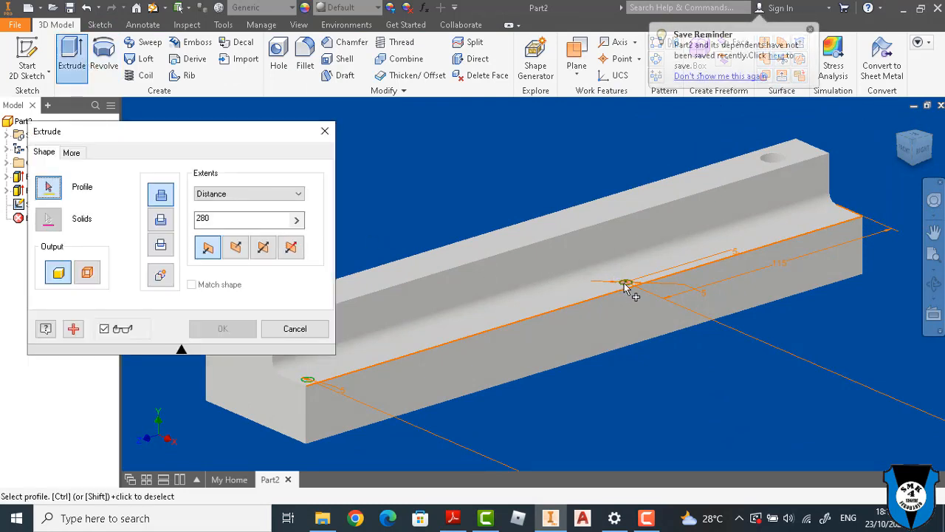
{"action": "scroll", "coordinate": [625, 289], "scroll_direction": "up", "scroll_amount": 3}
{"action": "left_click", "coordinate": [626, 282]}
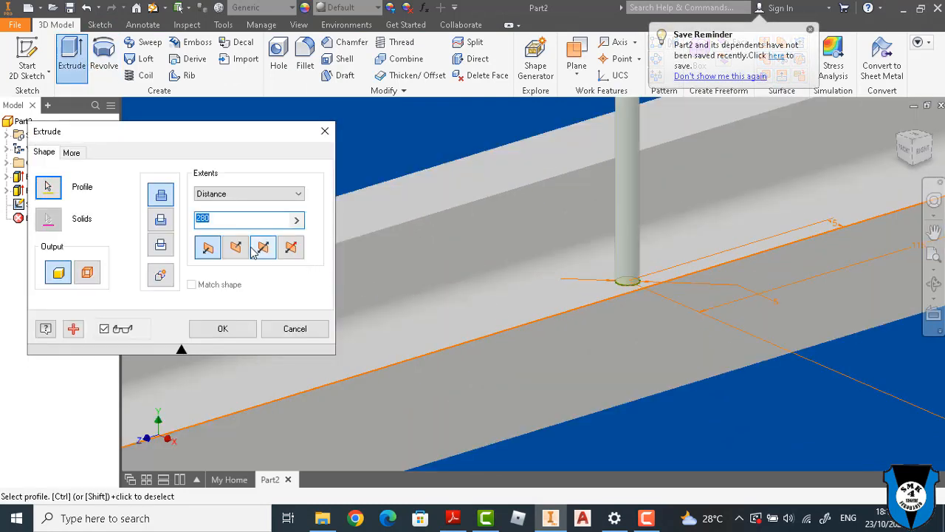
{"action": "scroll", "coordinate": [160, 421], "scroll_direction": "down", "scroll_amount": 5}
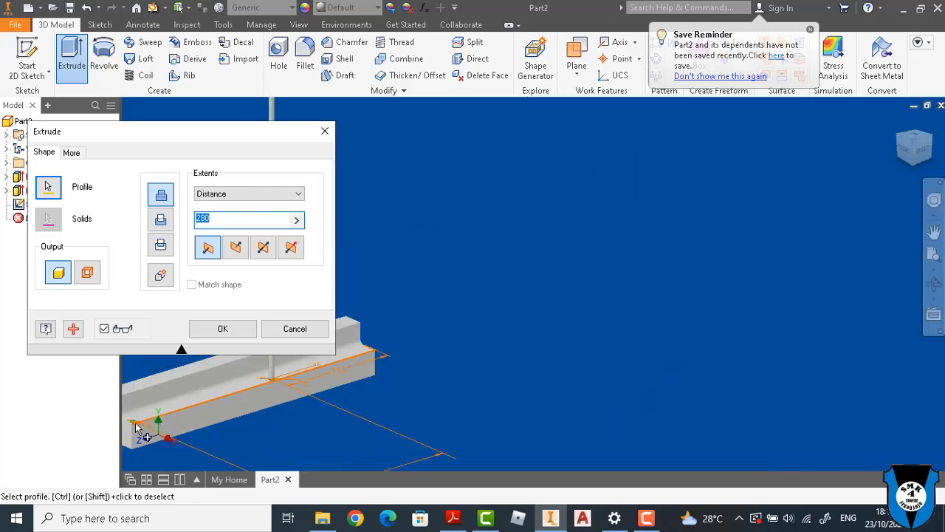
{"action": "scroll", "coordinate": [130, 427], "scroll_direction": "up", "scroll_amount": 5}
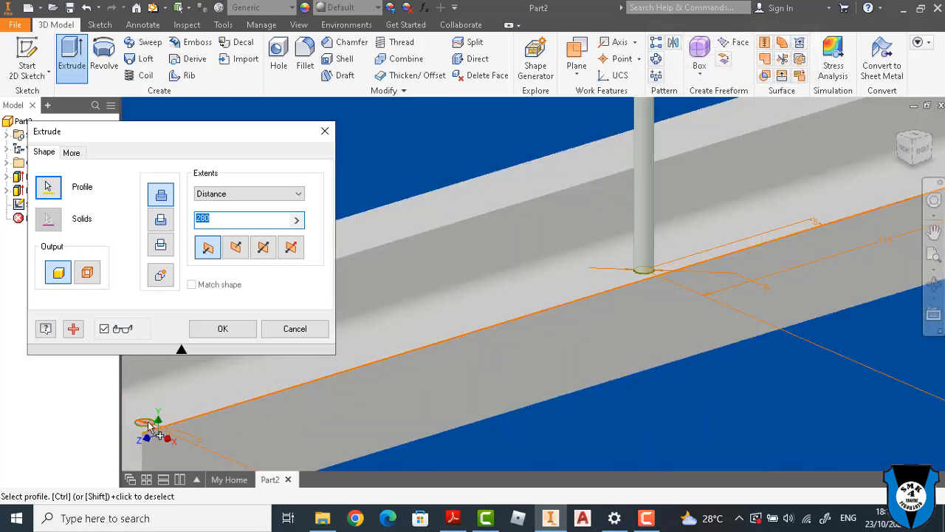
{"action": "left_click", "coordinate": [236, 247]}
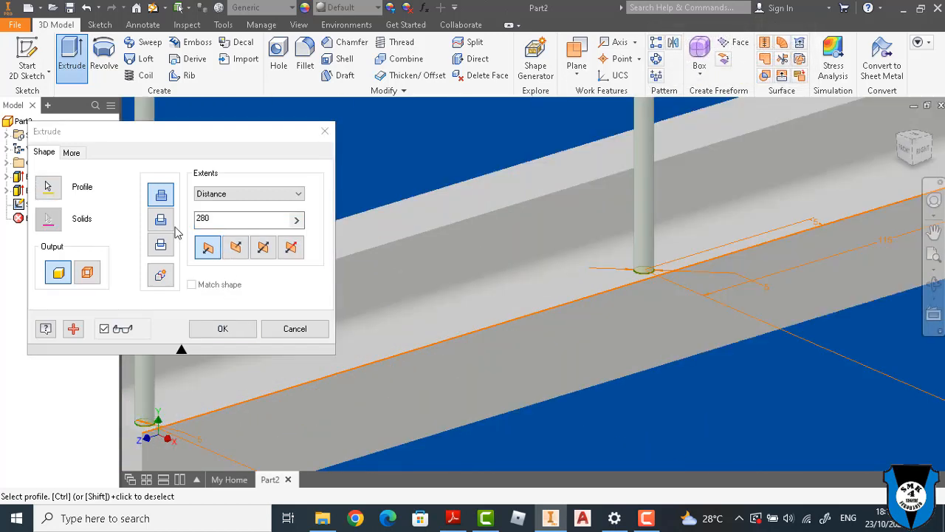
{"action": "left_click", "coordinate": [161, 220]}
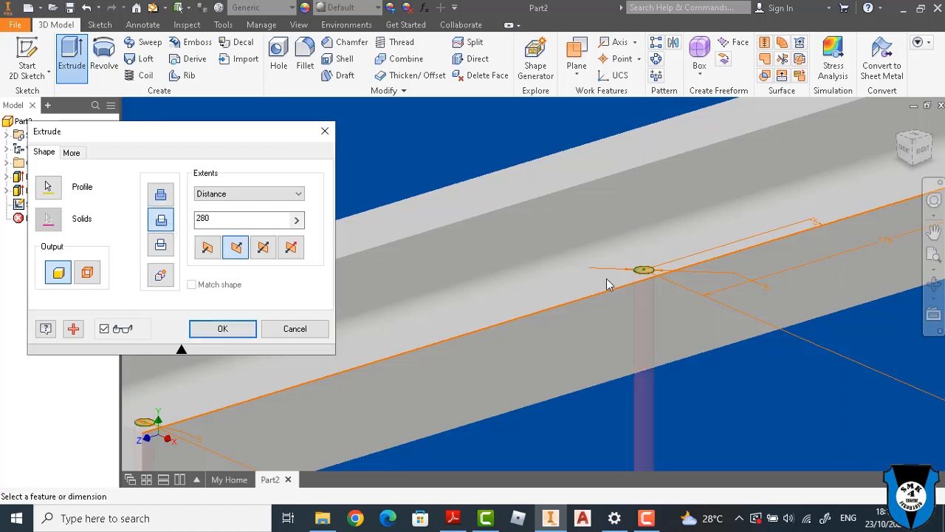
{"action": "left_click", "coordinate": [233, 328]}
{"action": "scroll", "coordinate": [643, 292], "scroll_direction": "down", "scroll_amount": 5}
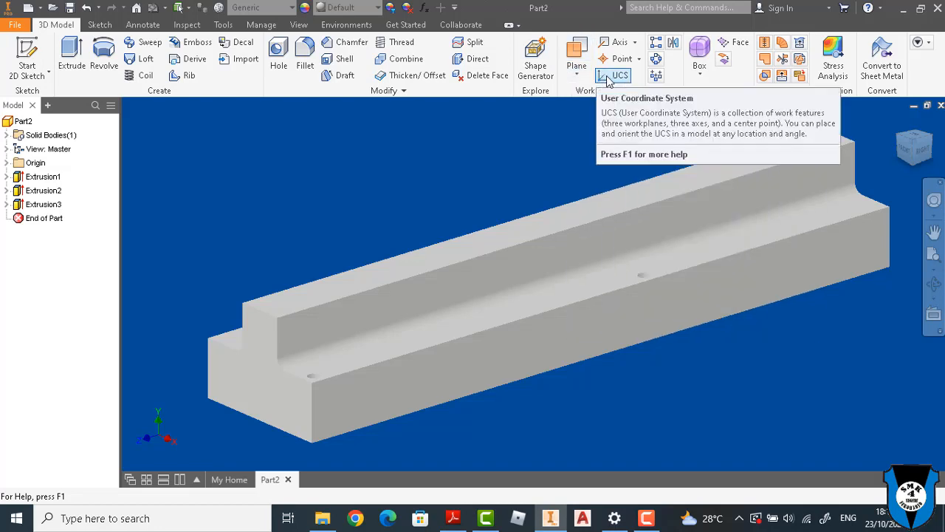
Step: Mirror the two-hole cut about the origin YZ plane onto the opposite ledge
{"action": "left_click", "coordinate": [674, 44]}
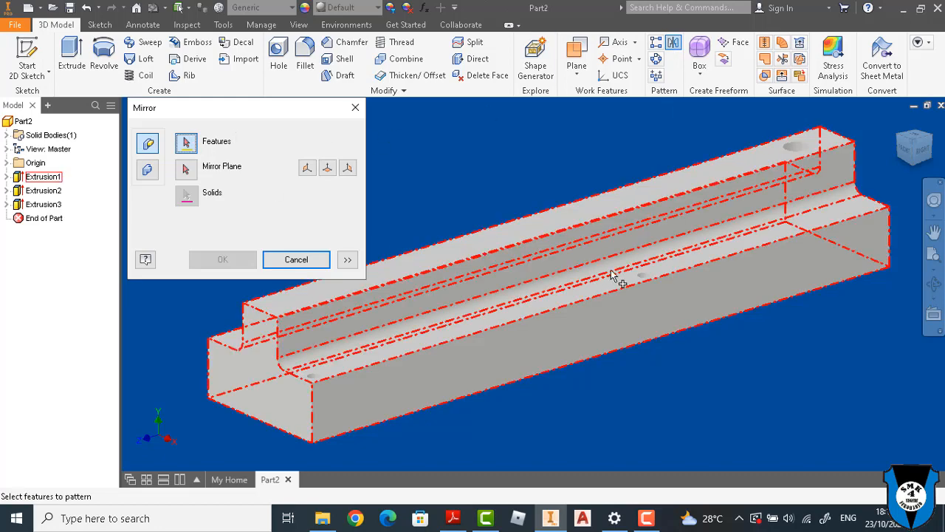
{"action": "left_click", "coordinate": [641, 280]}
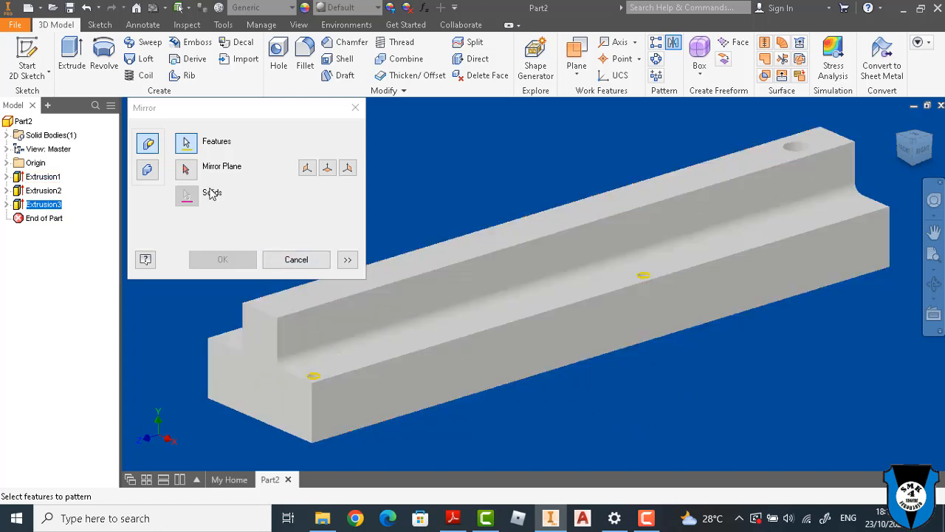
{"action": "left_click", "coordinate": [186, 169]}
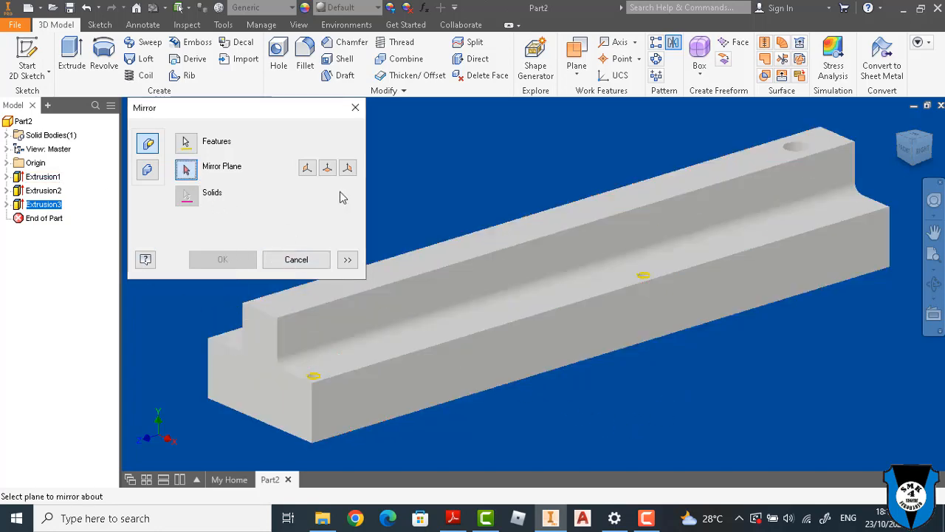
{"action": "left_click", "coordinate": [8, 163]}
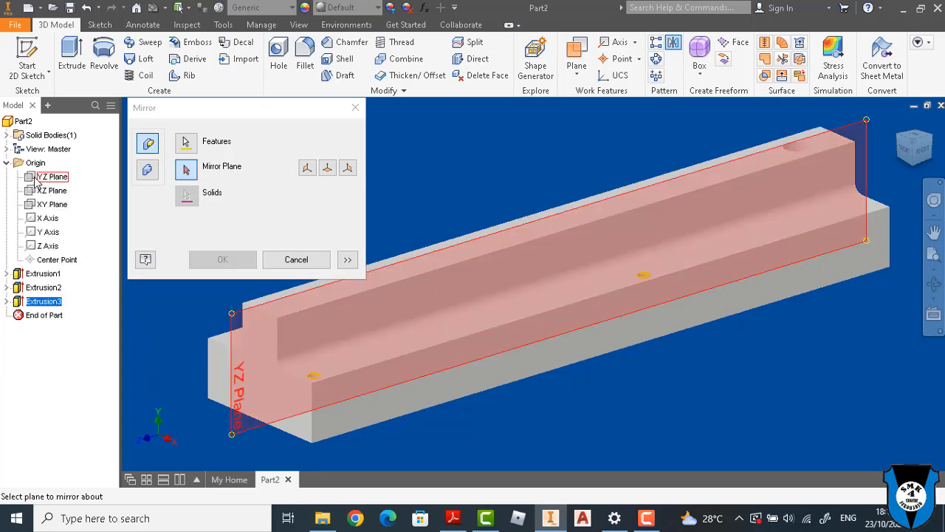
{"action": "left_click", "coordinate": [919, 135]}
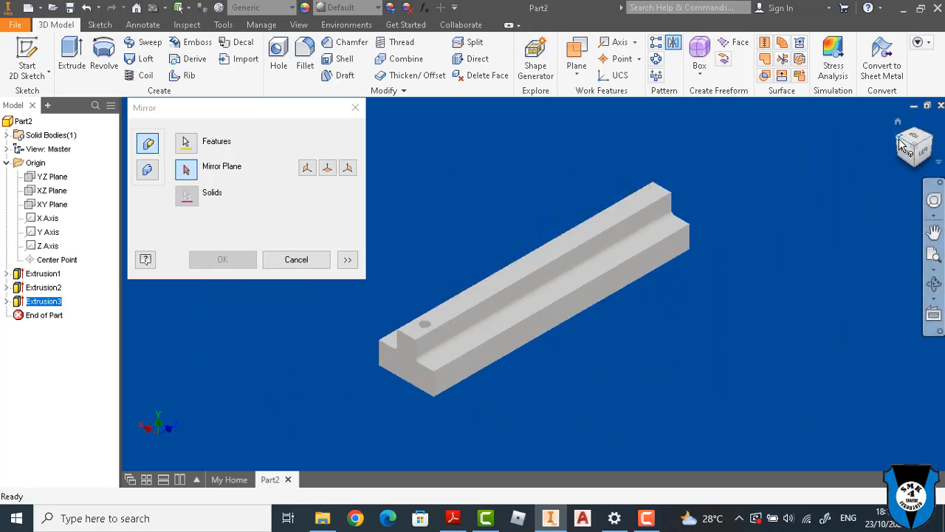
{"action": "left_click", "coordinate": [901, 142]}
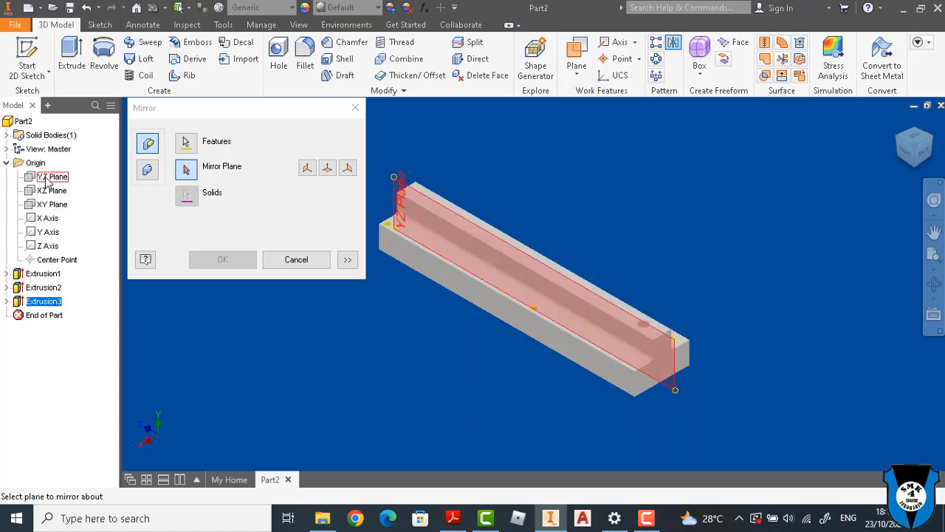
{"action": "left_click", "coordinate": [929, 144]}
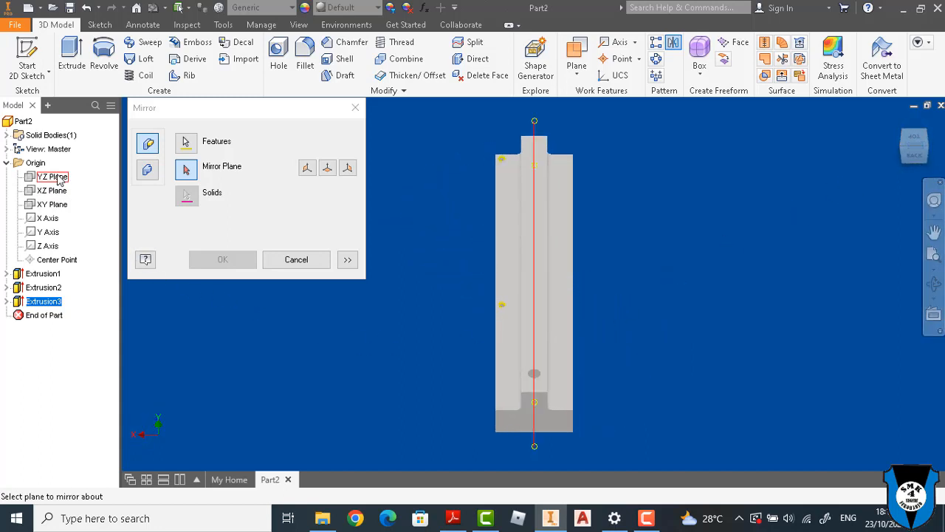
{"action": "left_click", "coordinate": [59, 179]}
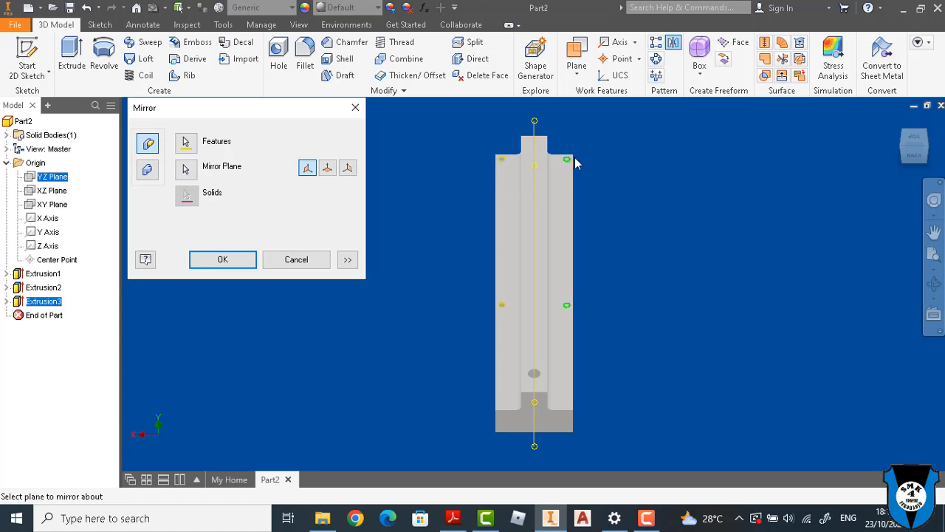
{"action": "left_click", "coordinate": [244, 262]}
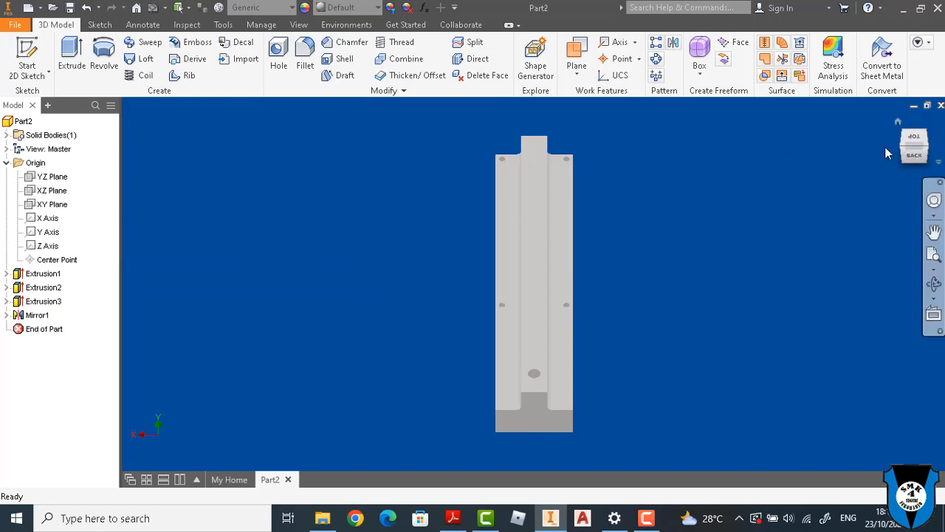
{"action": "left_click", "coordinate": [902, 151]}
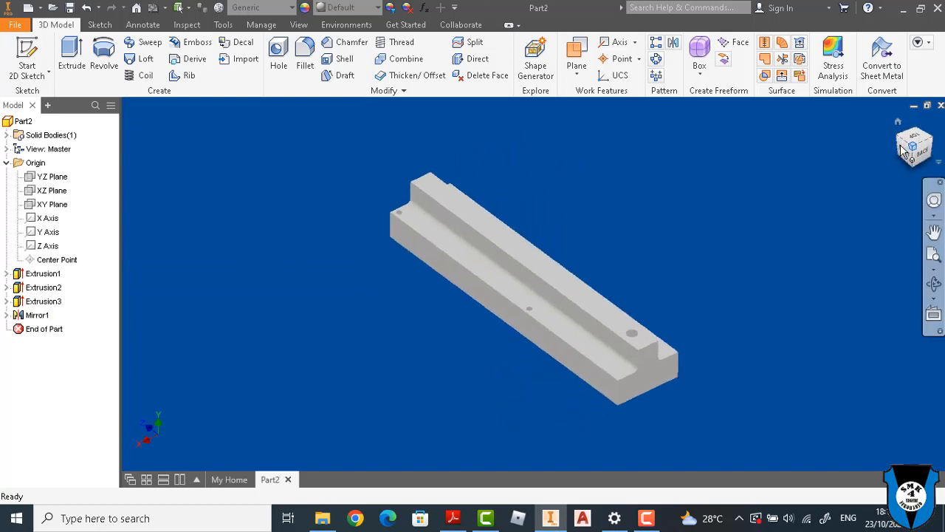
{"action": "left_click", "coordinate": [935, 145]}
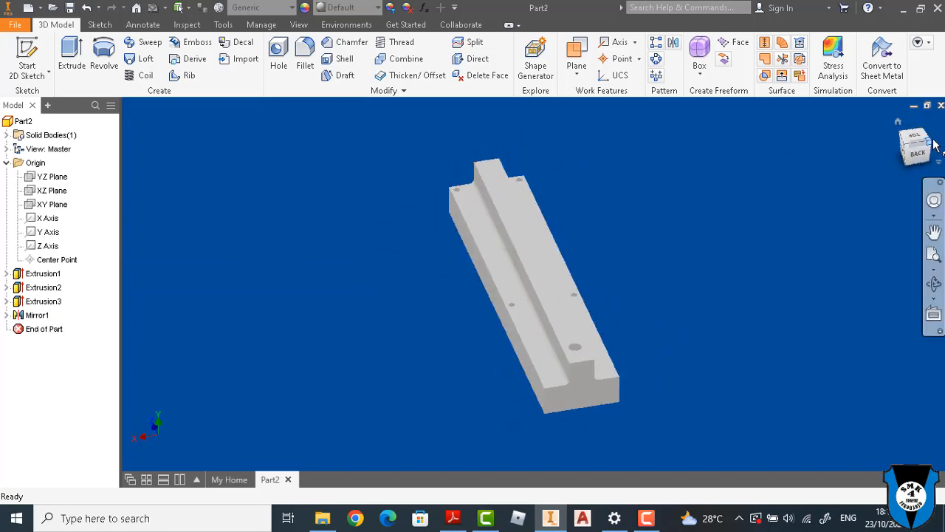
{"action": "left_click", "coordinate": [935, 145]}
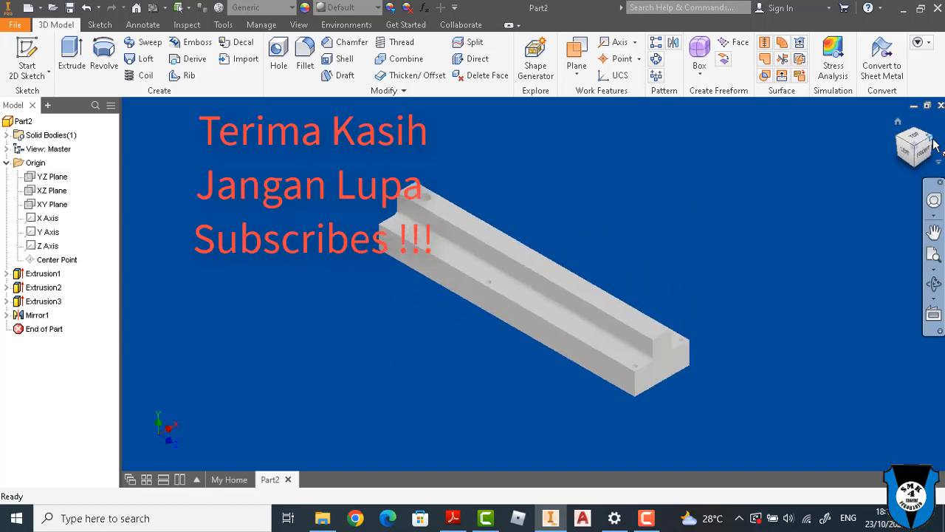
{"action": "left_click", "coordinate": [935, 145]}
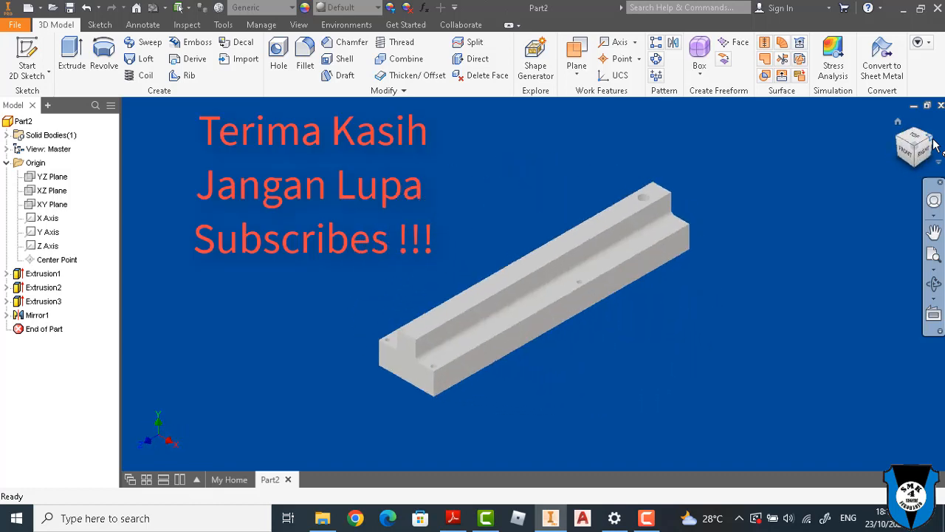